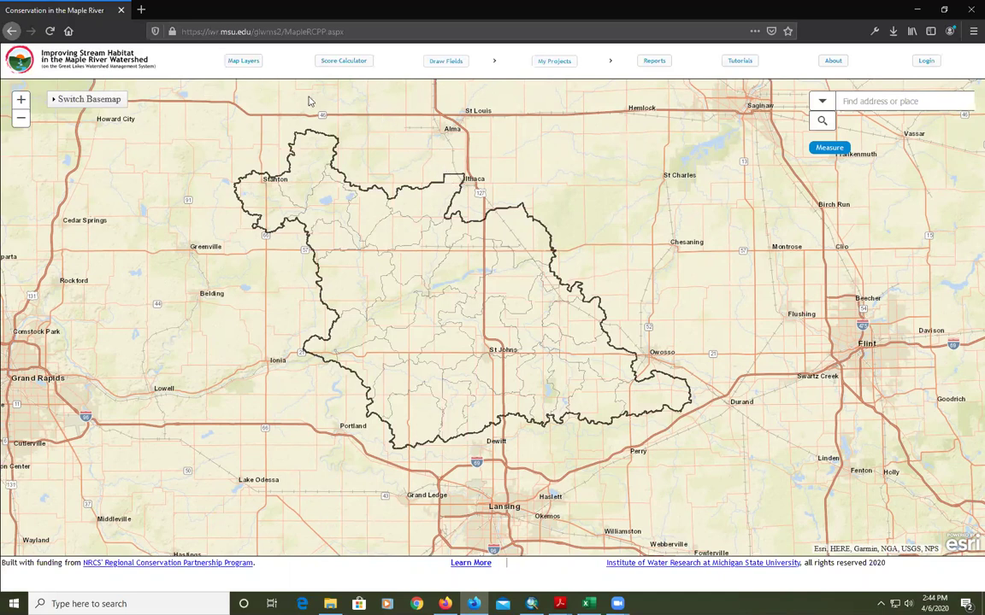
Preview the Priority Areas layer under General Layers, read its description, then switch it off again
left_click(440, 62)
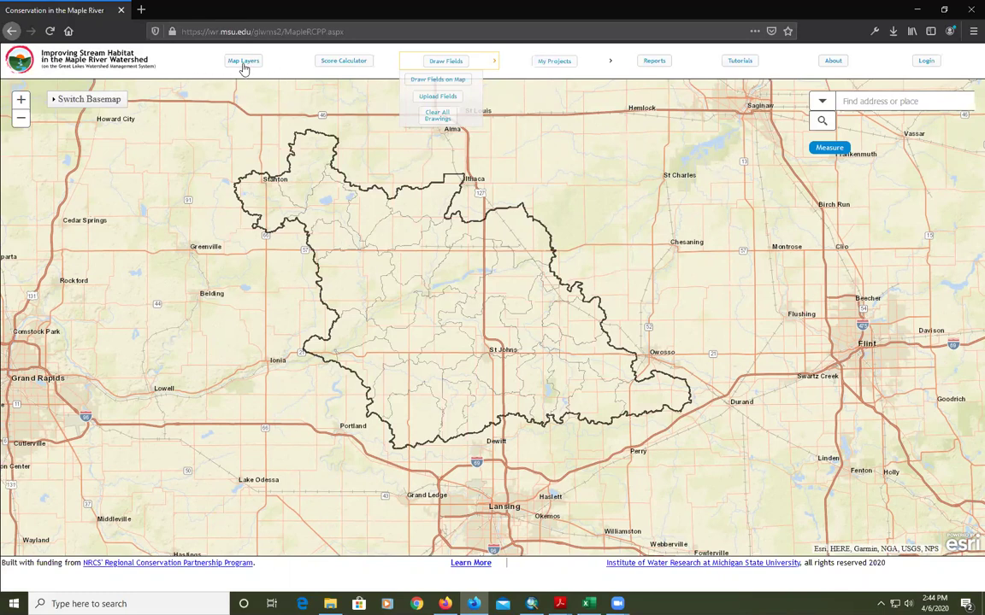
left_click(244, 62)
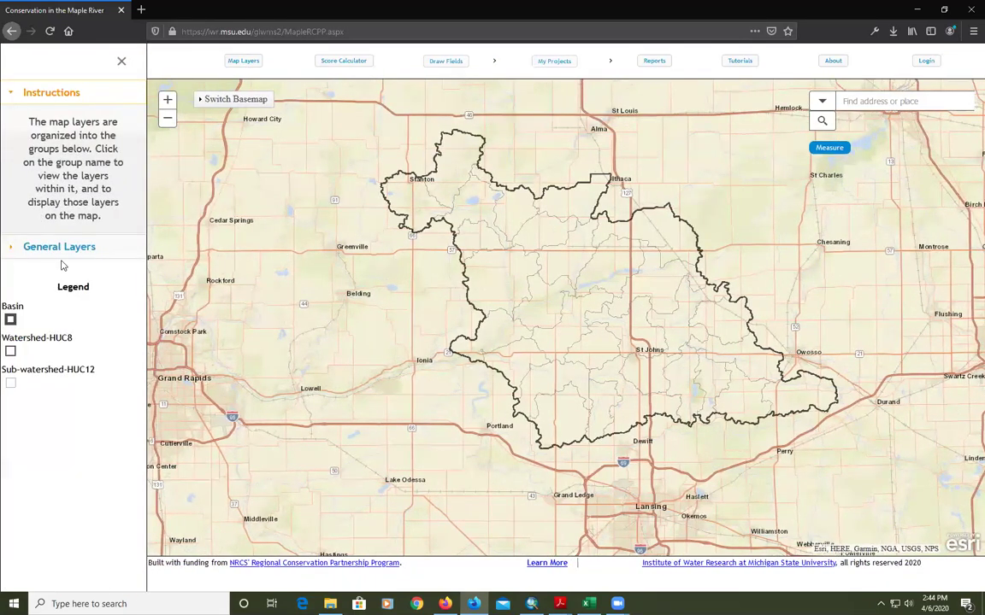
left_click(37, 250)
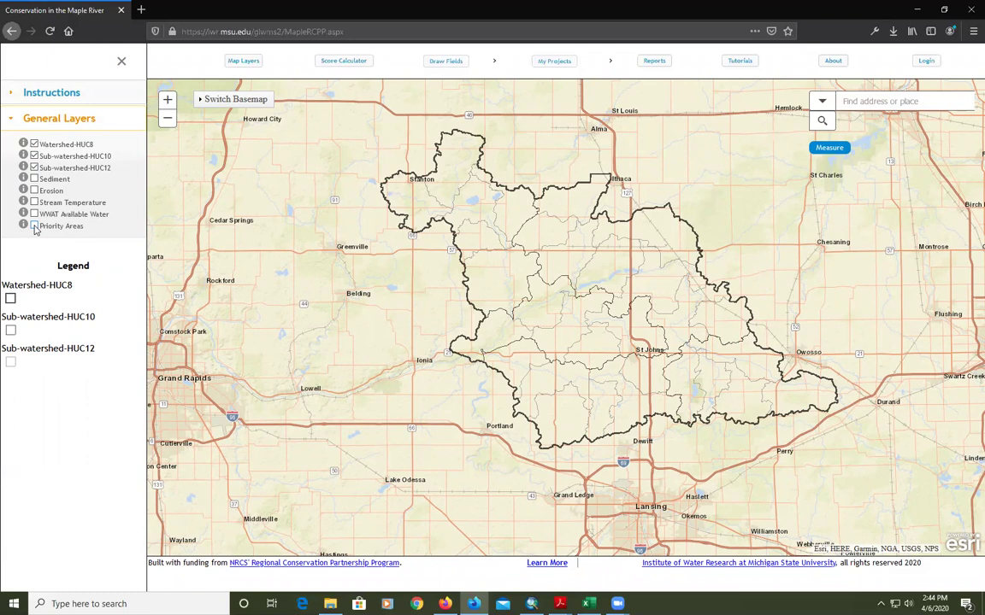
left_click(34, 227)
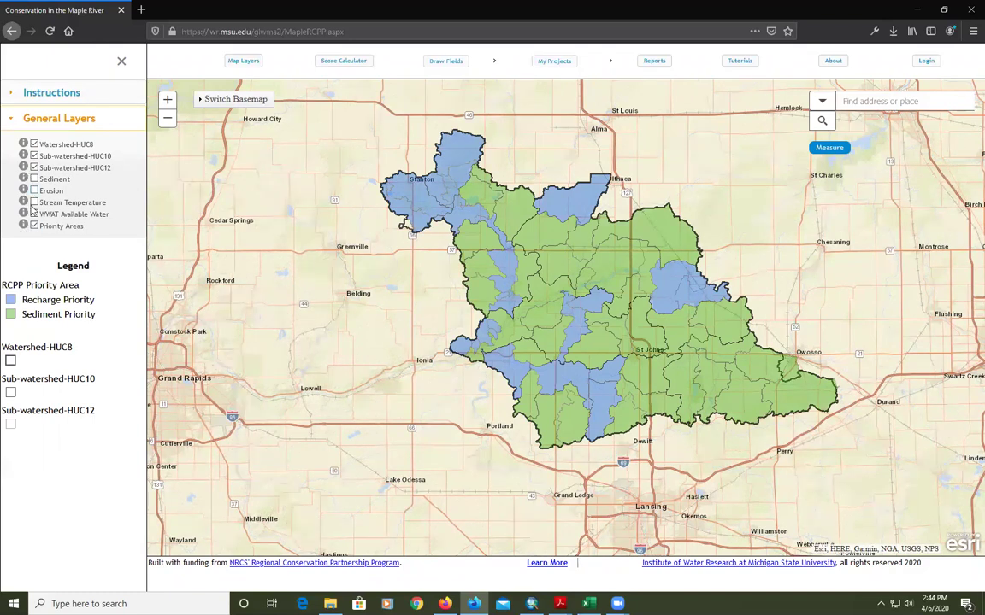
left_click(23, 225)
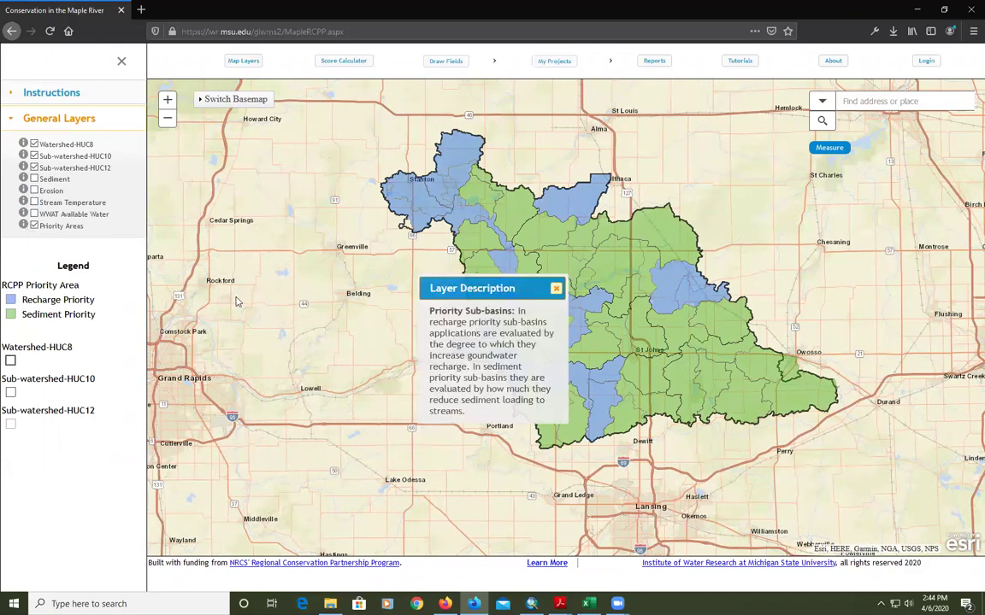
left_click(556, 290)
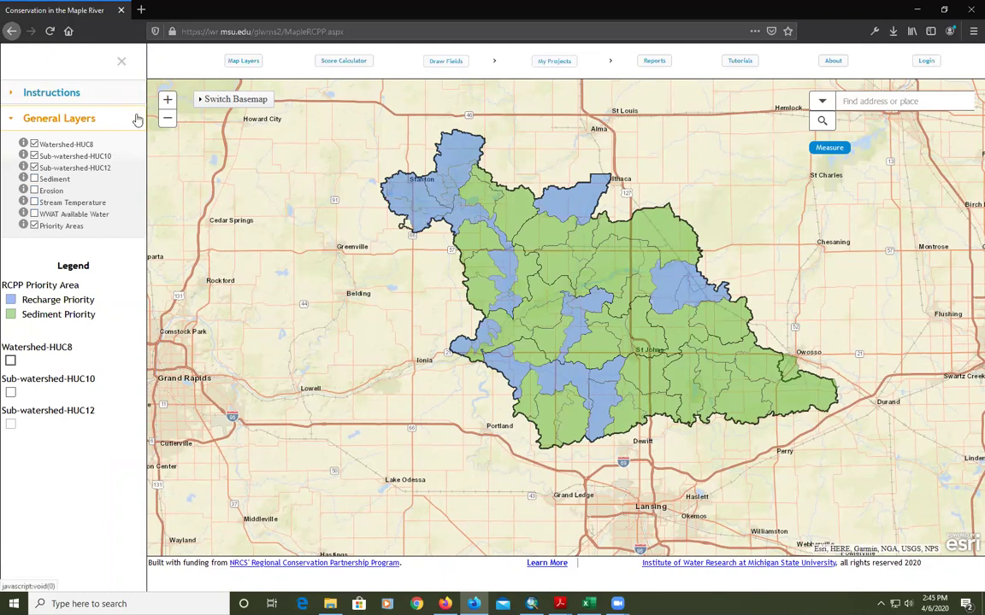
left_click(34, 227)
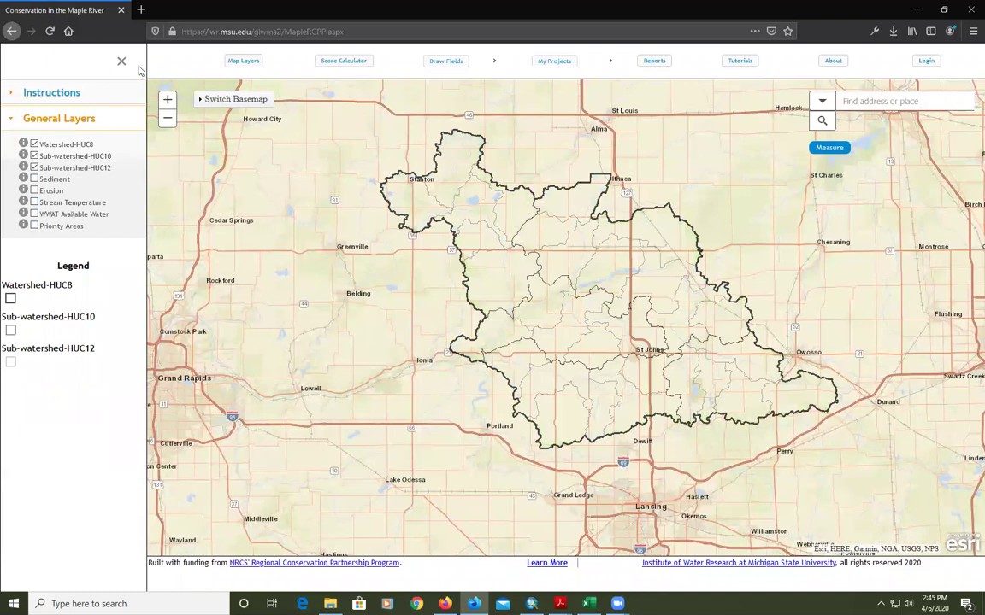
Close the map layers panel and check the list of search sources
left_click(121, 62)
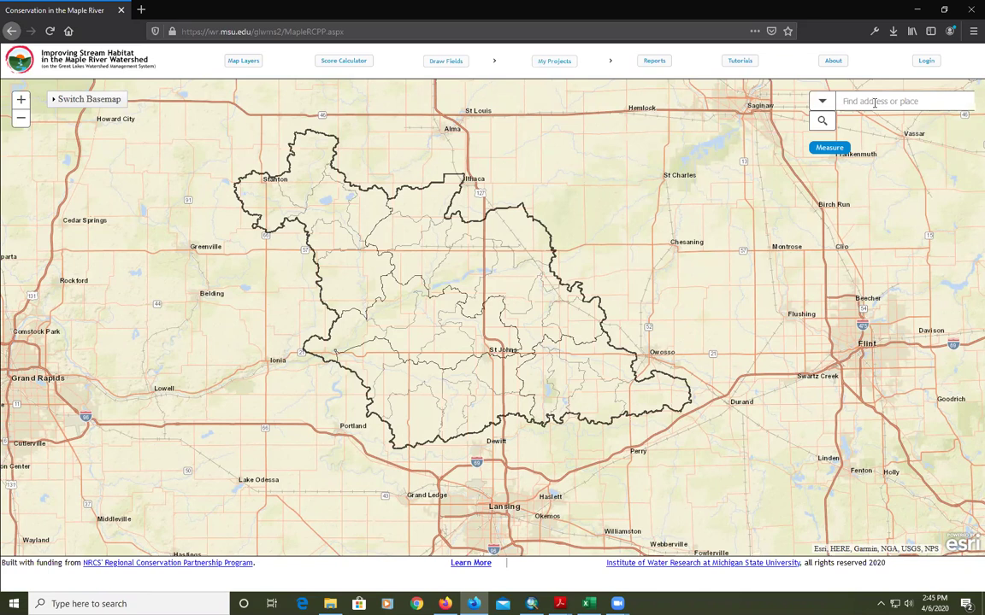
left_click(826, 103)
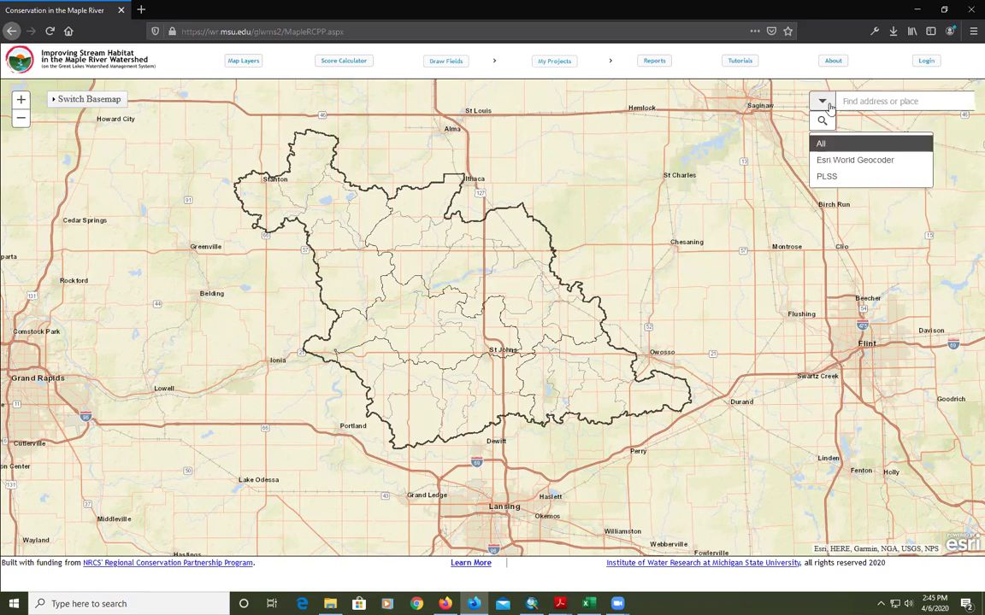
left_click(844, 179)
Search for a street address in St. Johns, MI, then dismiss the result and clear the search box
left_click(865, 101)
type("1000")
key("BackSpace")
type("E")
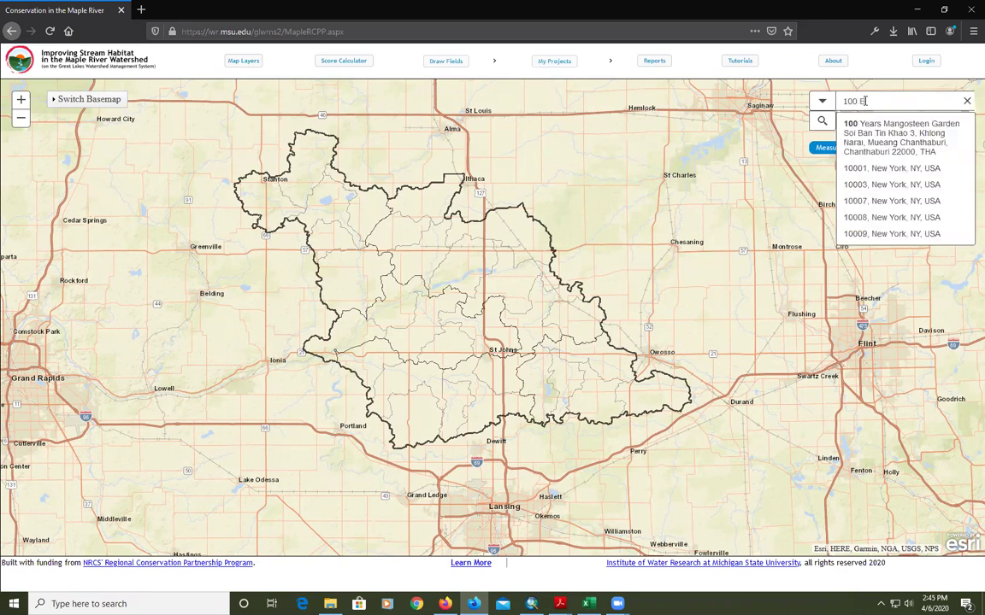
type("ast State Street, S")
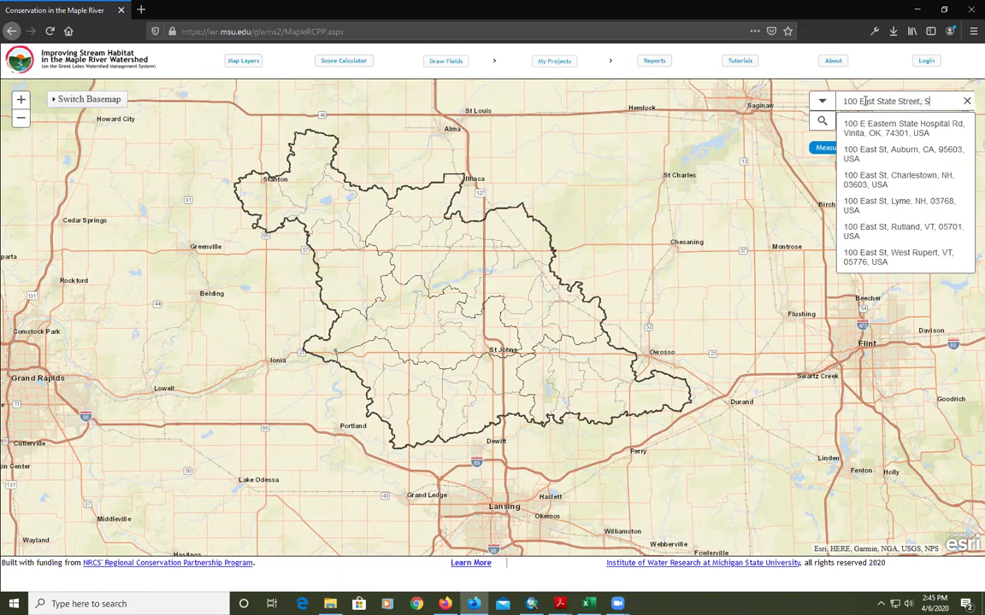
type(", MI")
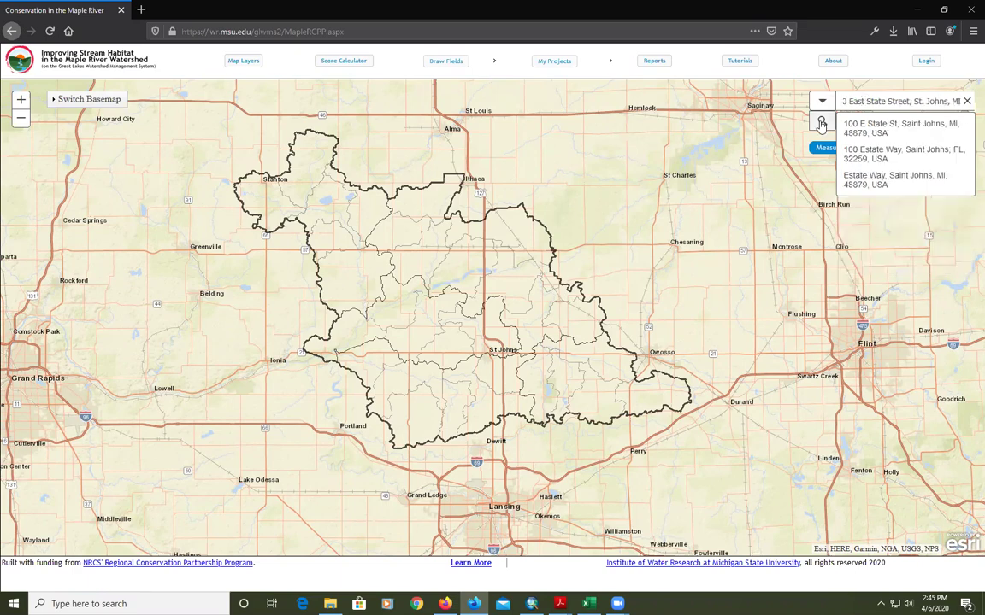
left_click(822, 121)
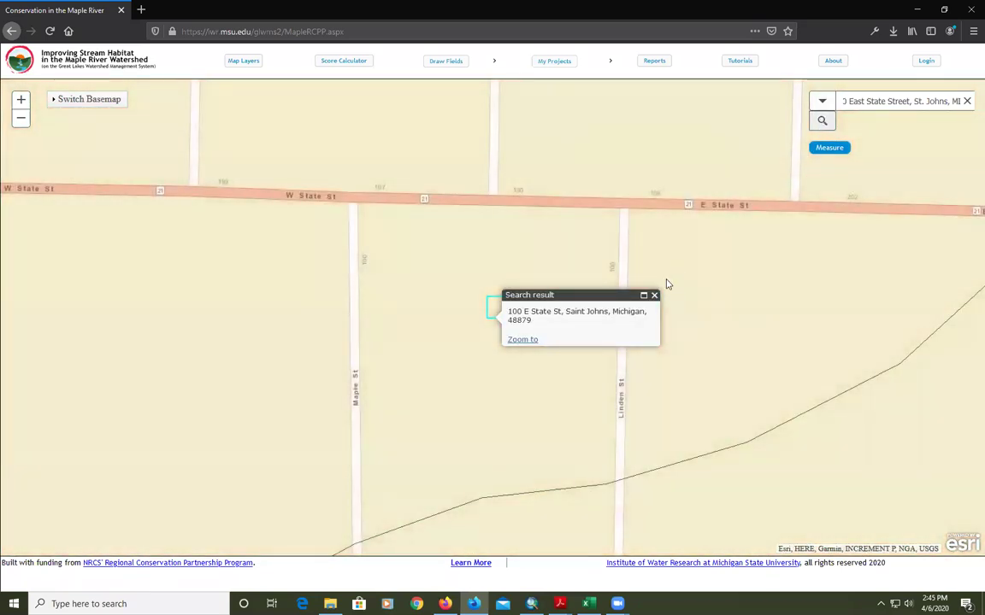
left_click(653, 296)
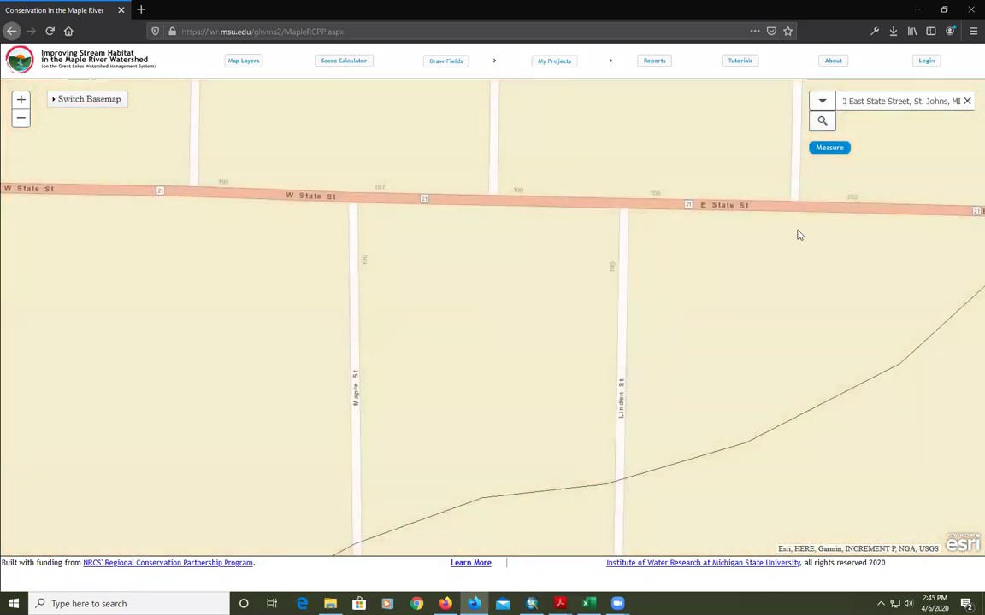
left_click(967, 101)
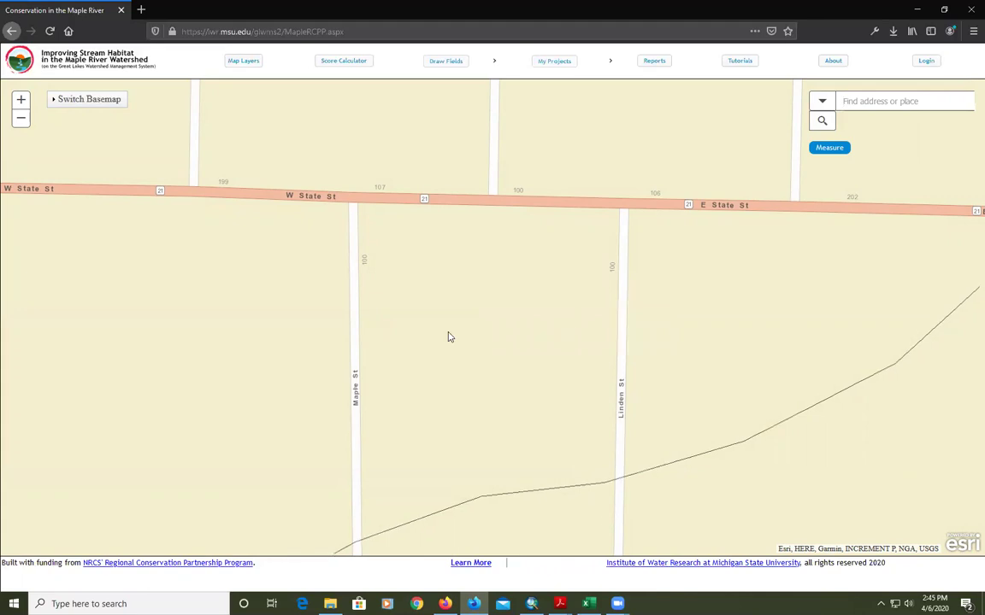
Zoom out to the whole watershed, then zoom in and centre on the farmland around Ely Hwy
scroll(448, 336, "down", 3)
scroll(448, 336, "down", 4)
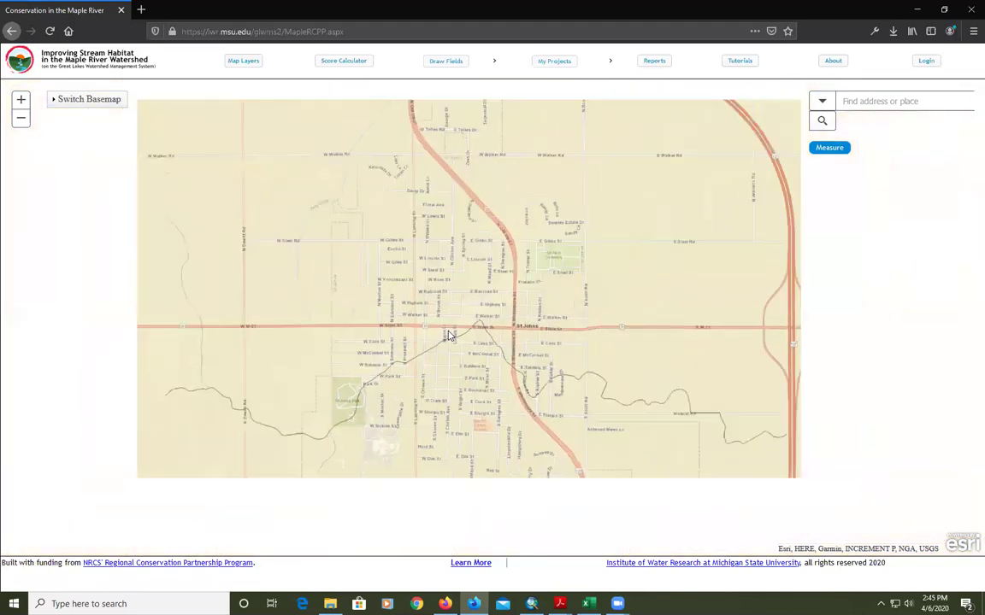
scroll(448, 336, "down", 3)
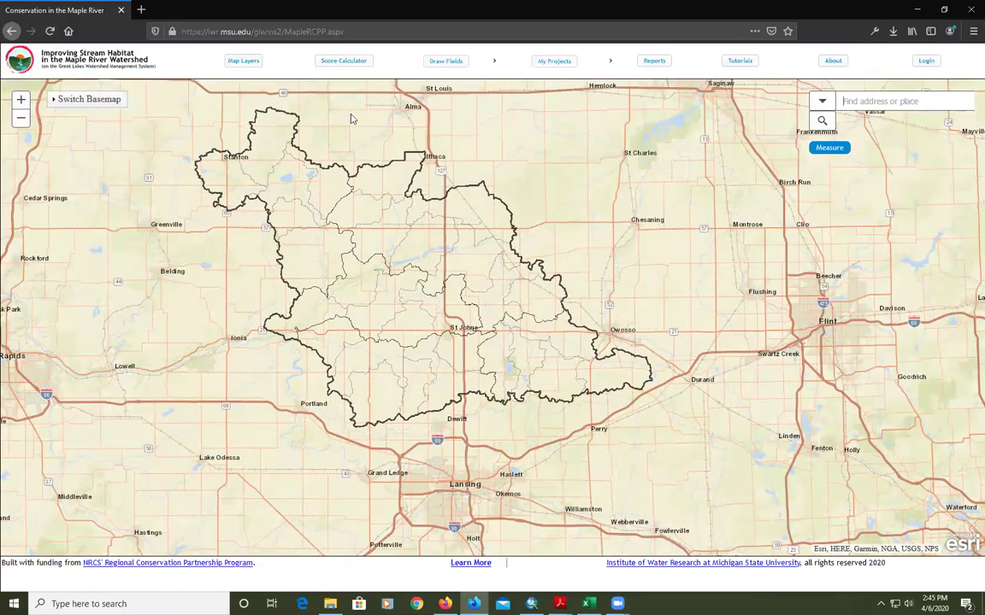
left_click_drag(346, 274, 395, 293)
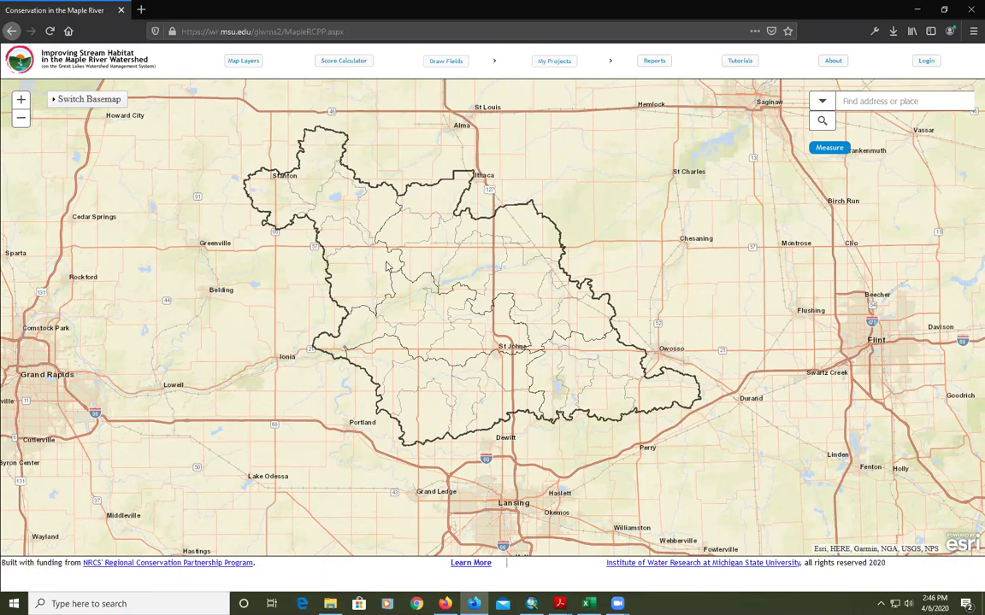
scroll(427, 265, "up", 1)
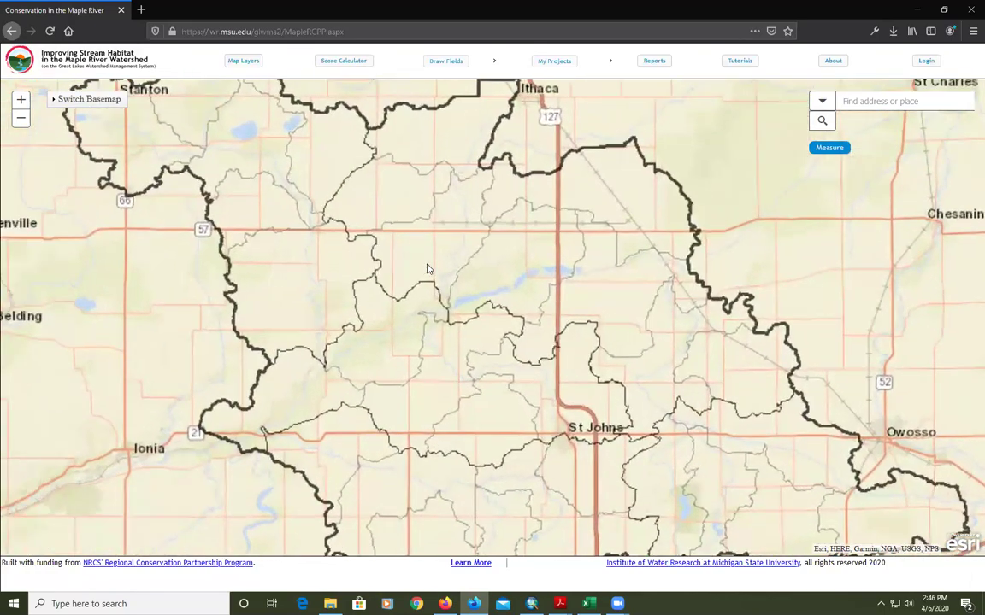
scroll(429, 268, "up", 1)
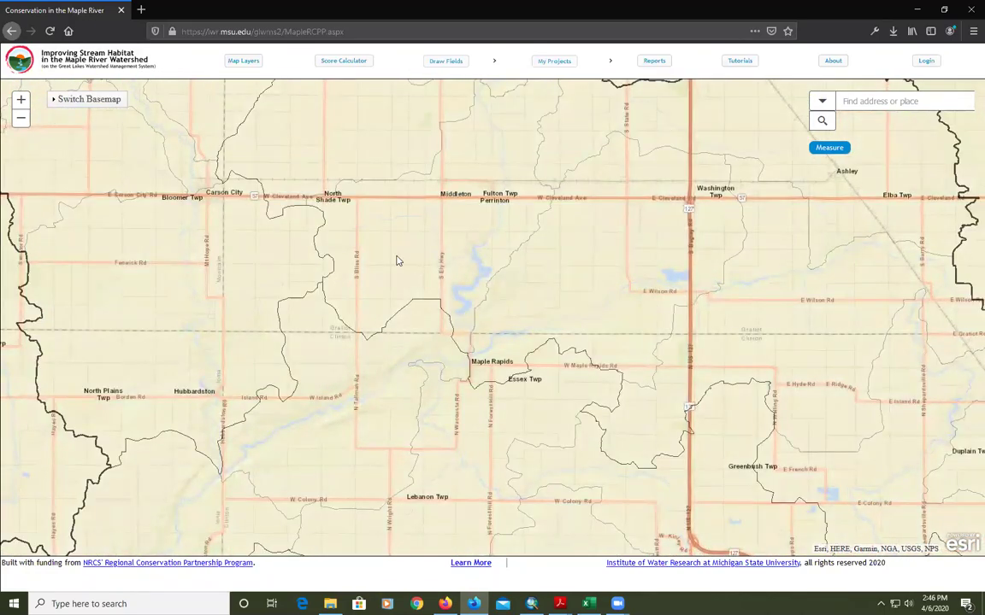
scroll(396, 261, "up", 1)
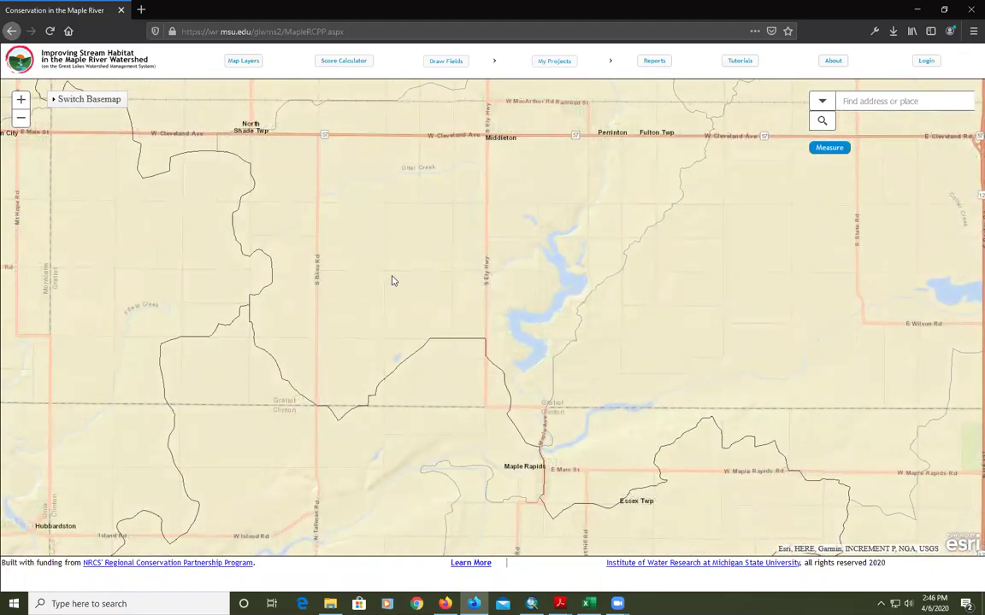
left_click_drag(387, 254, 416, 262)
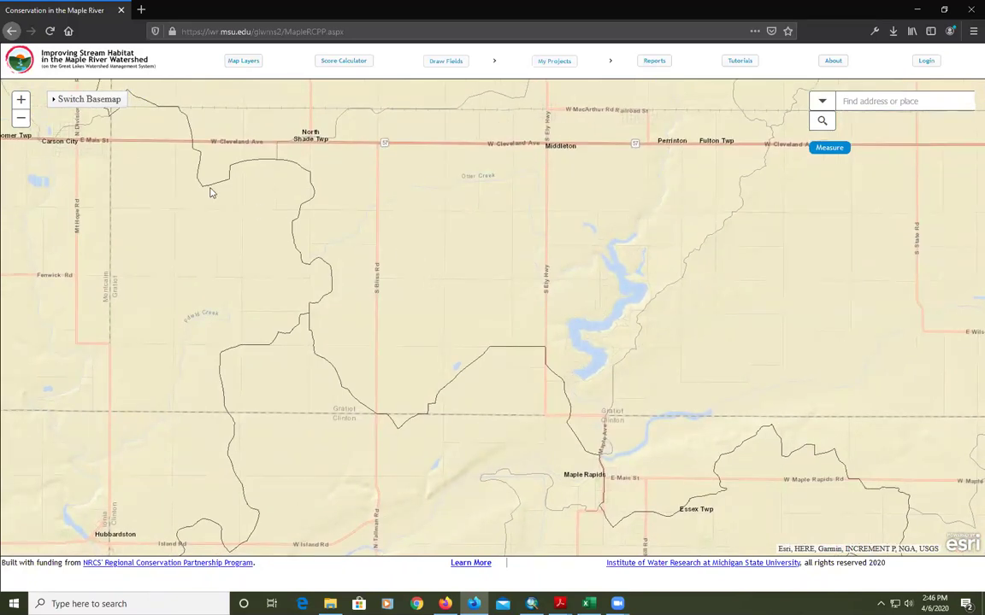
left_click_drag(367, 301, 381, 306)
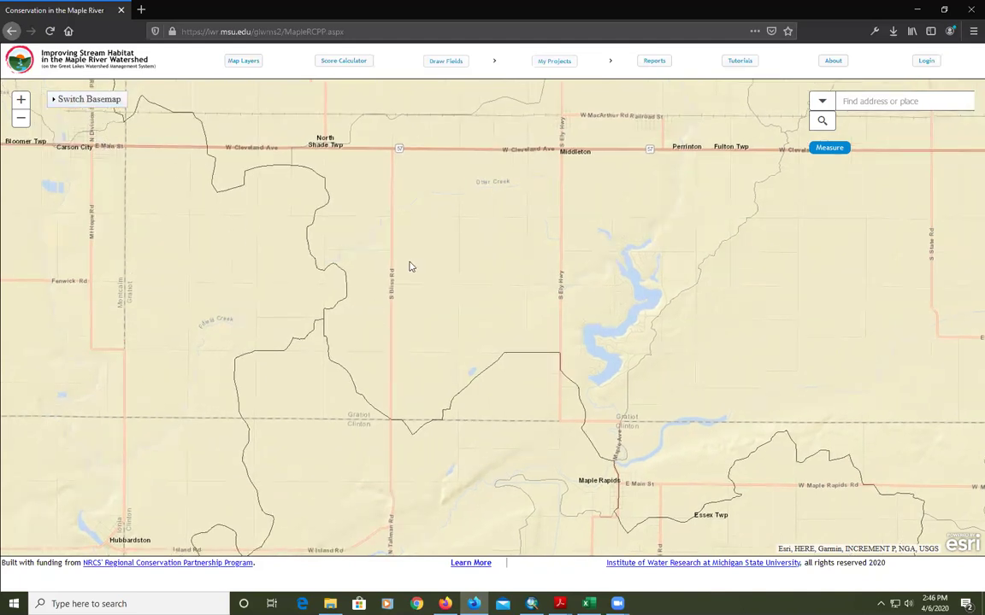
Switch the basemap to satellite imagery and zoom in on the farm fields
left_click(82, 99)
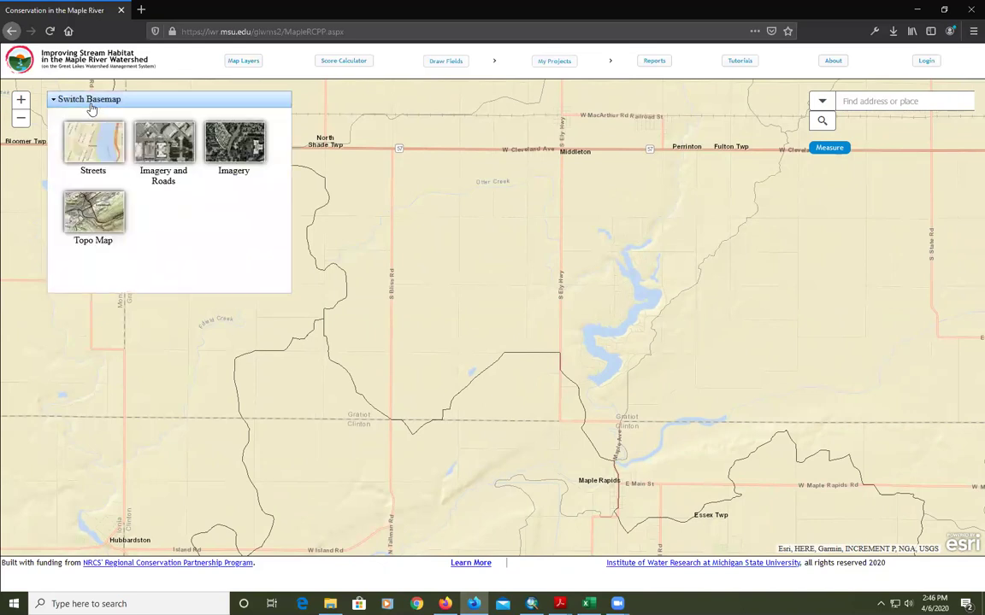
left_click(220, 145)
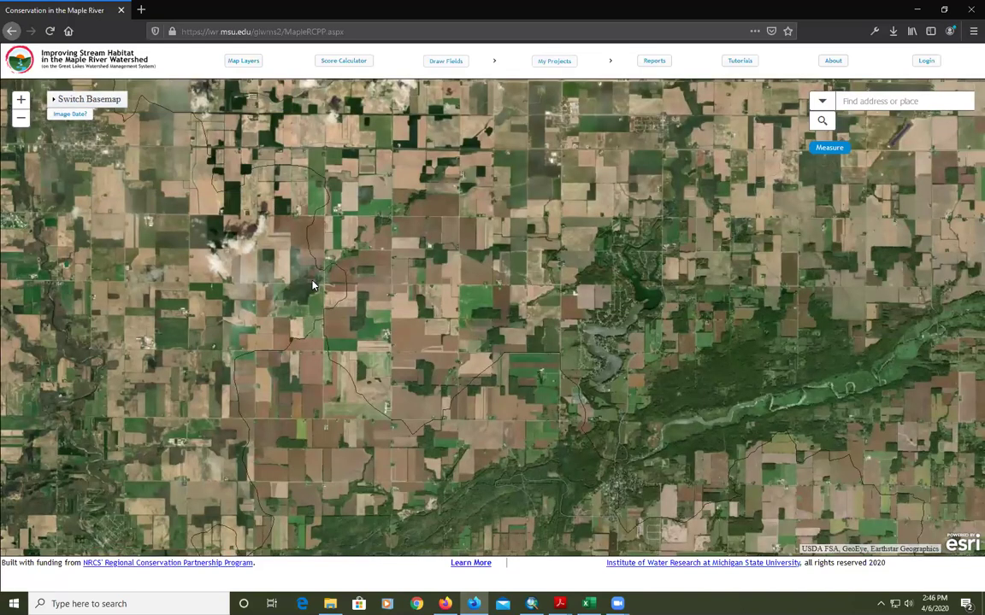
scroll(314, 274, "up", 1)
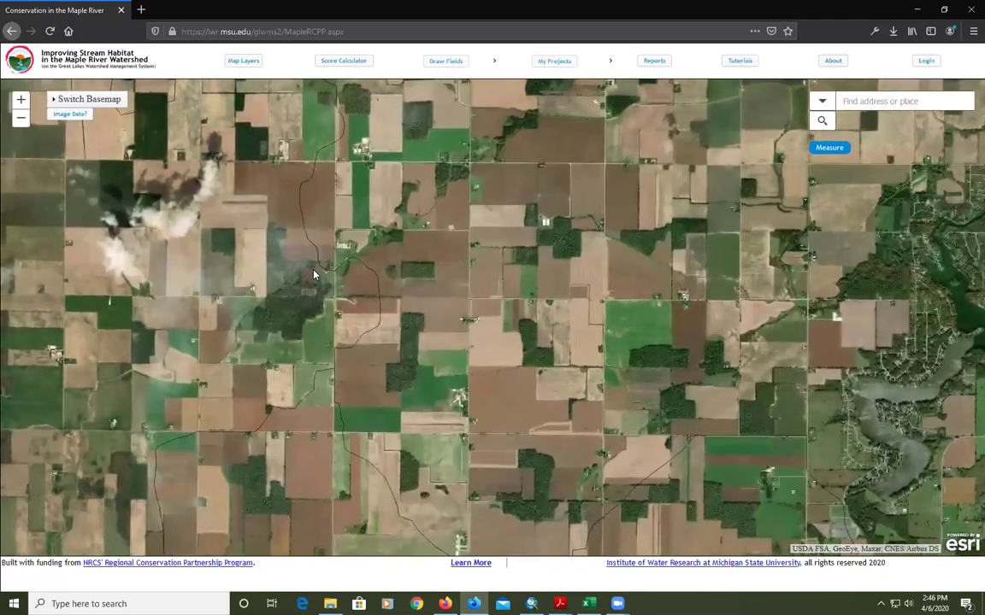
left_click_drag(313, 274, 344, 271)
scroll(345, 272, "up", 1)
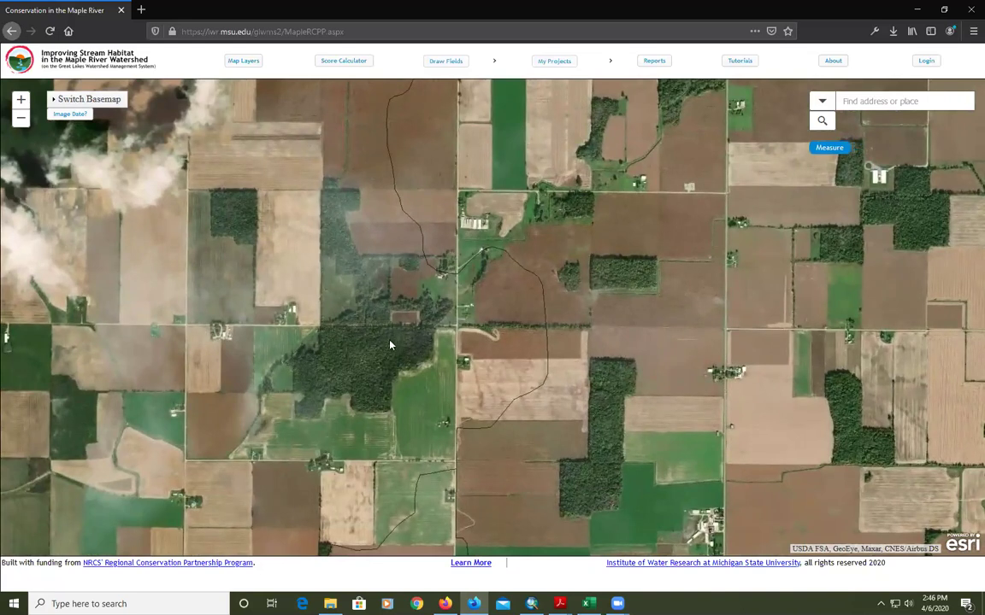
Check the imagery date for this view (10/12/2016, Maxar), then close it and zoom out
left_click(61, 119)
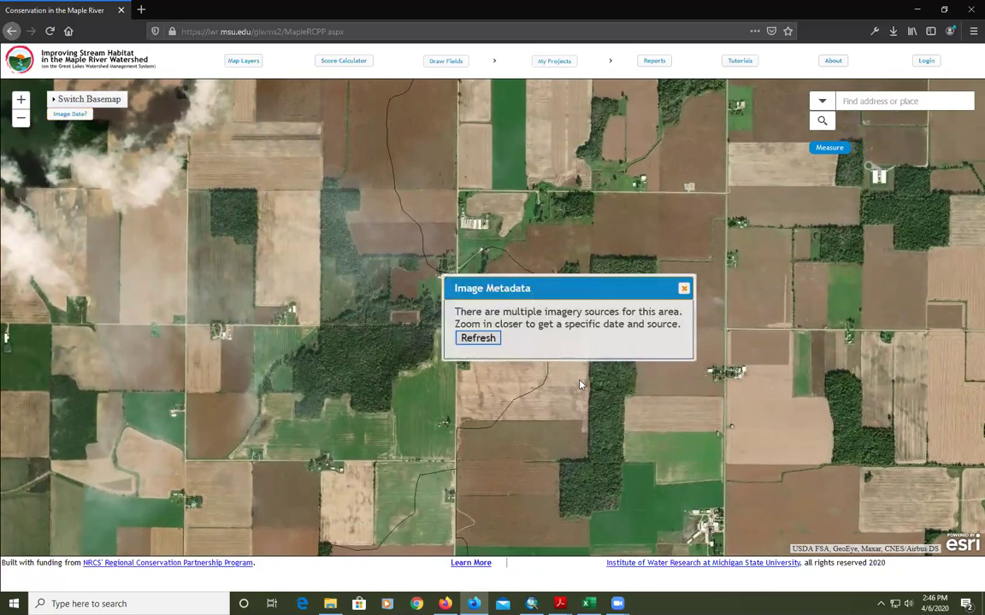
scroll(578, 384, "up", 1)
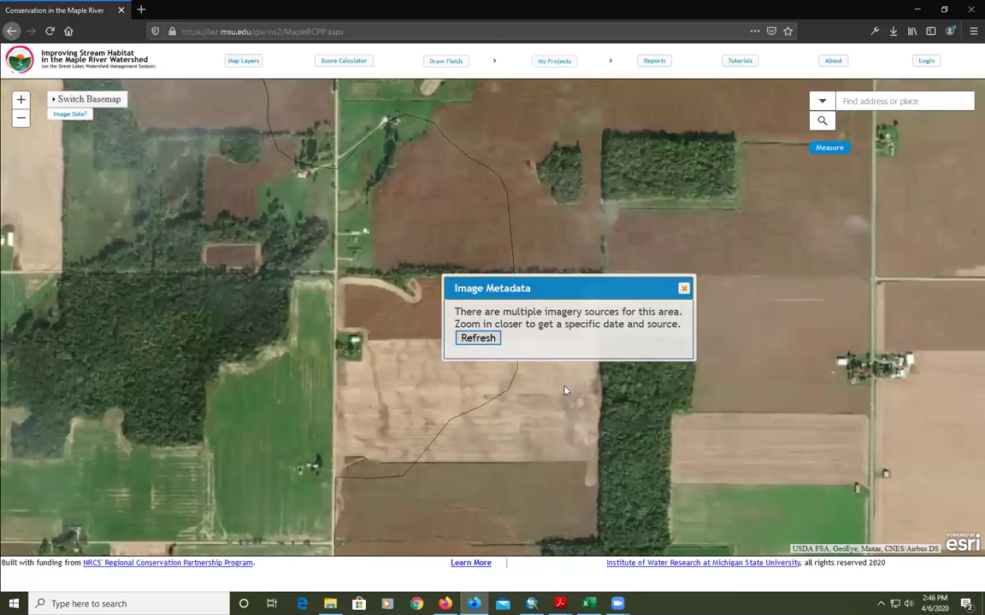
scroll(584, 425, "up", 2)
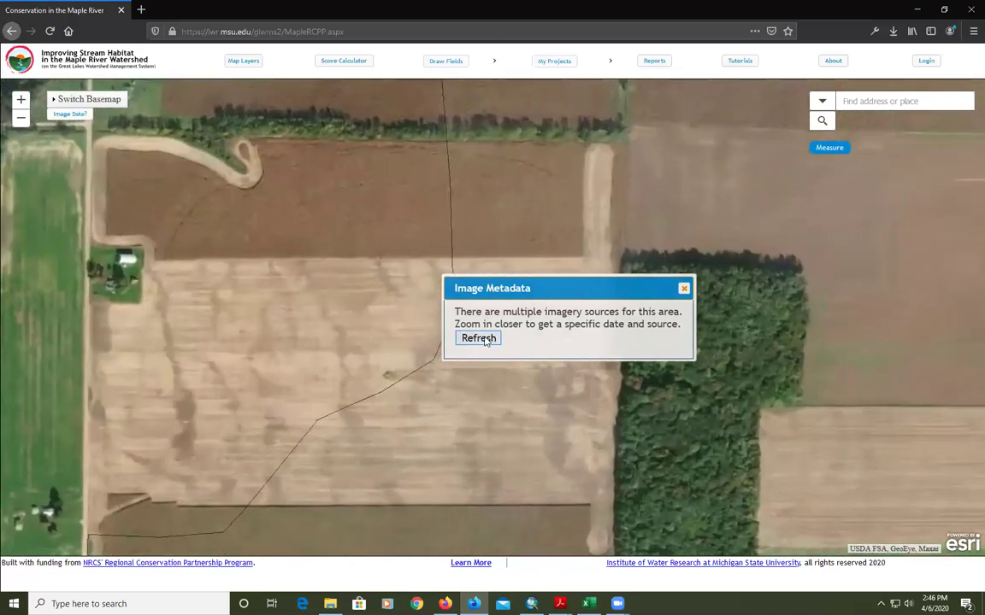
left_click(481, 339)
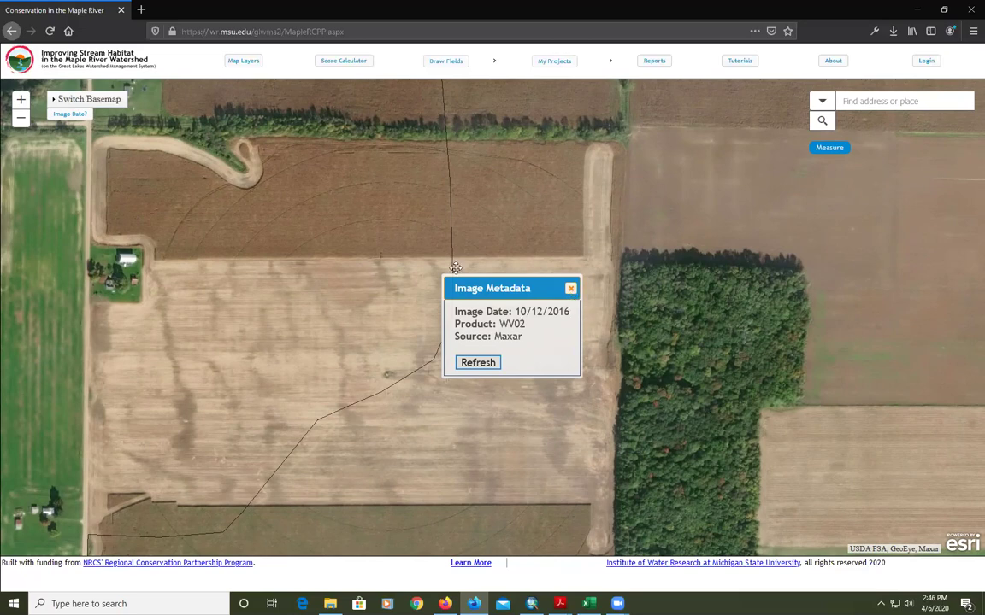
left_click(570, 288)
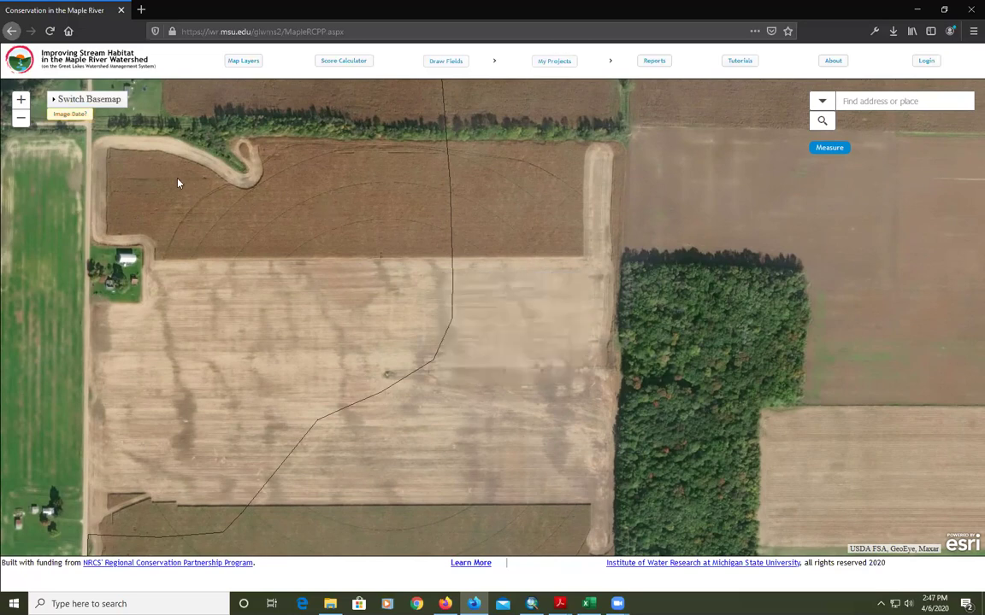
scroll(147, 198, "down", 2)
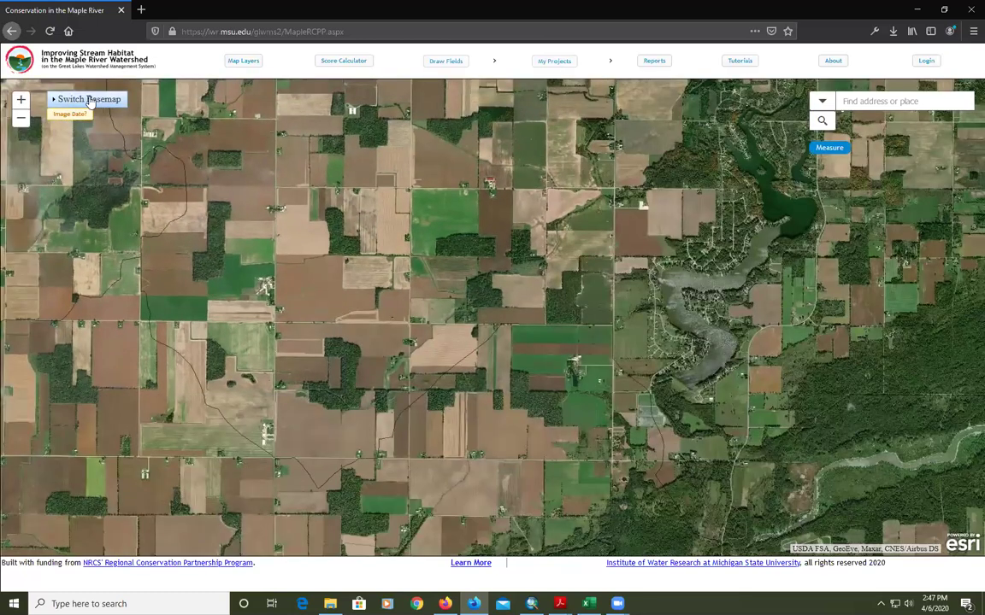
Switch the basemap to Imagery and Roads and pan over to nearby farmland
left_click(88, 100)
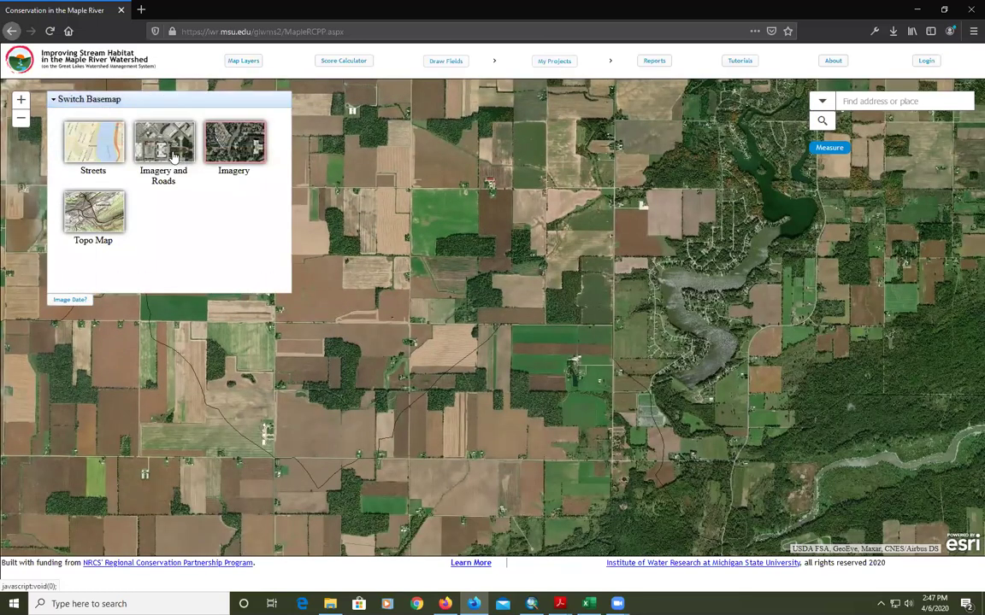
left_click(166, 154)
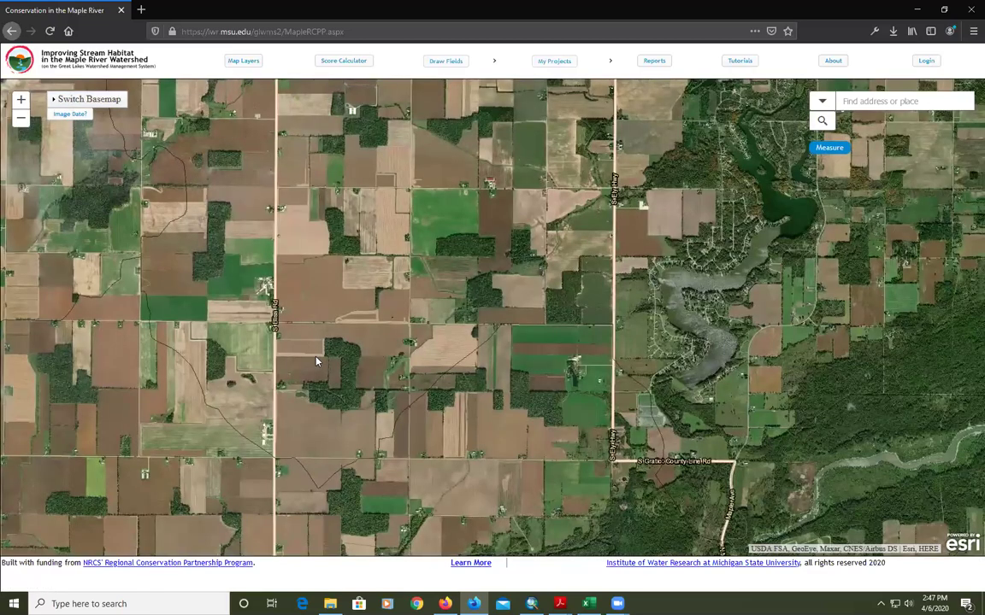
left_click_drag(316, 362, 331, 404)
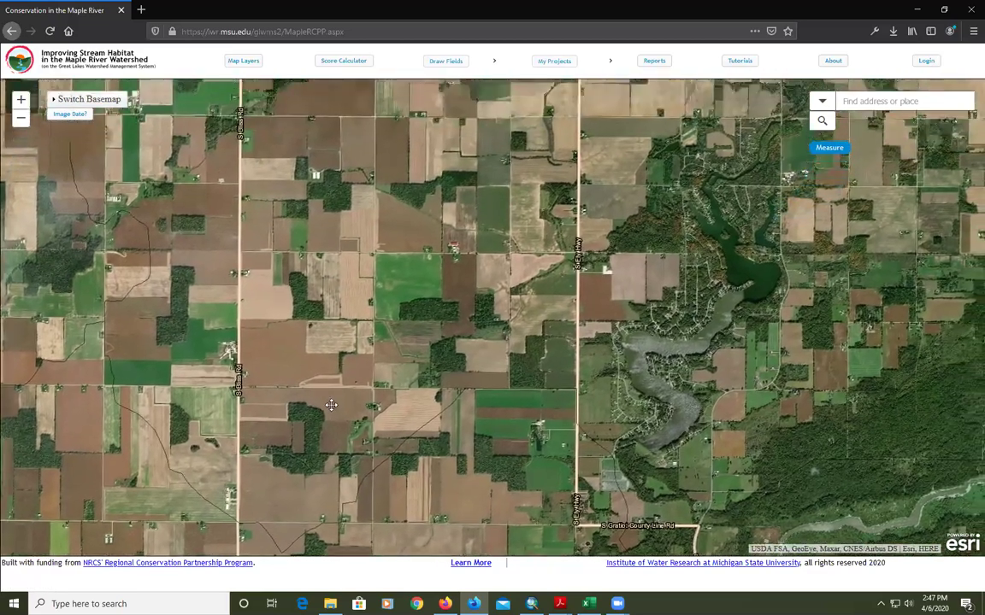
left_click_drag(299, 277, 257, 330)
left_click_drag(355, 285, 376, 288)
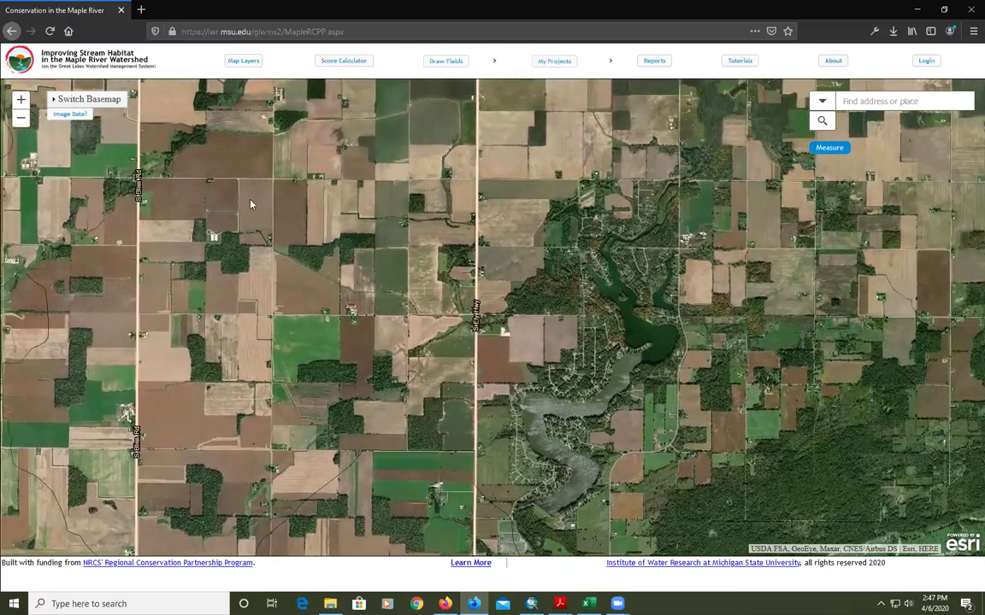
Show the map layers list and zoom in on the fields along W Taft Rd
left_click(235, 59)
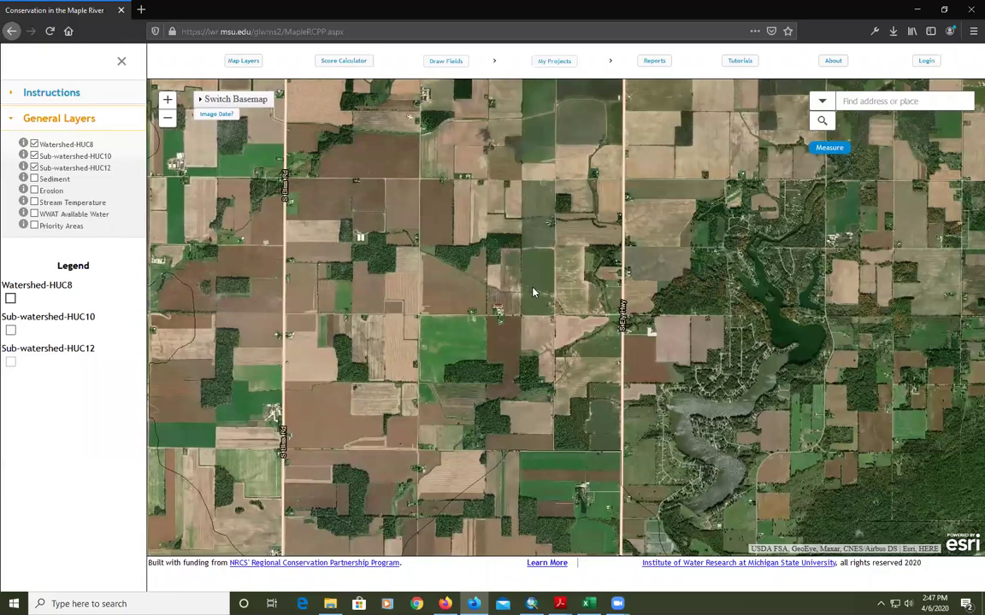
scroll(533, 292, "up", 1)
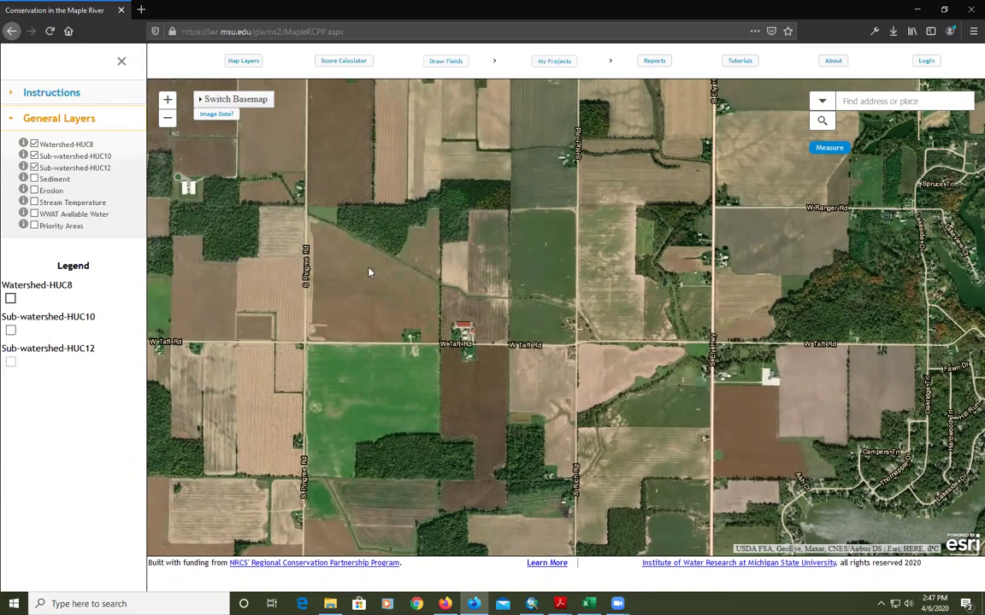
scroll(546, 281, "up", 1)
left_click_drag(545, 281, 542, 299)
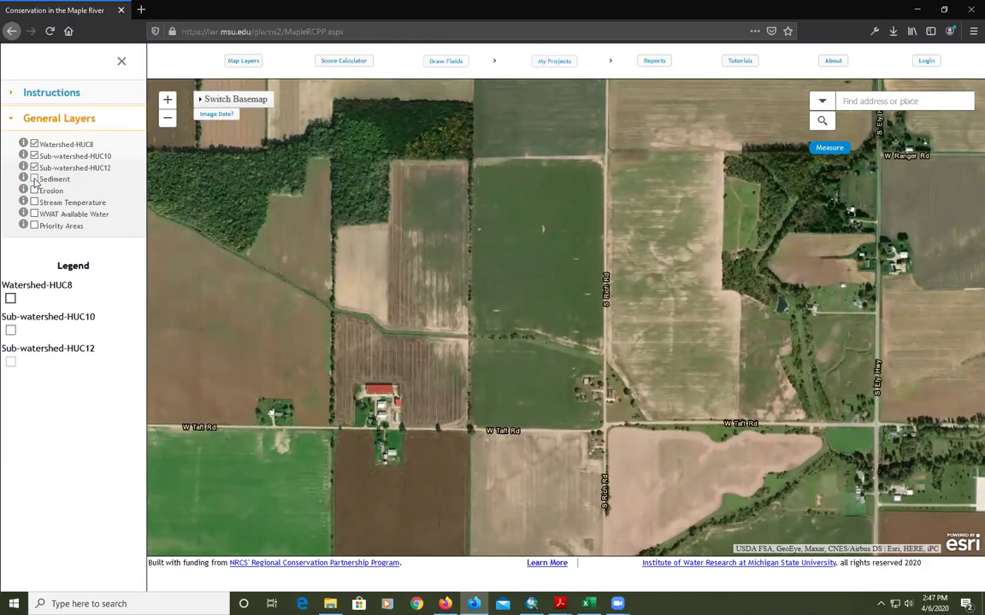
Turn on the Sediment layer, shading fields from below 0.1 to above 1.5
left_click(34, 180)
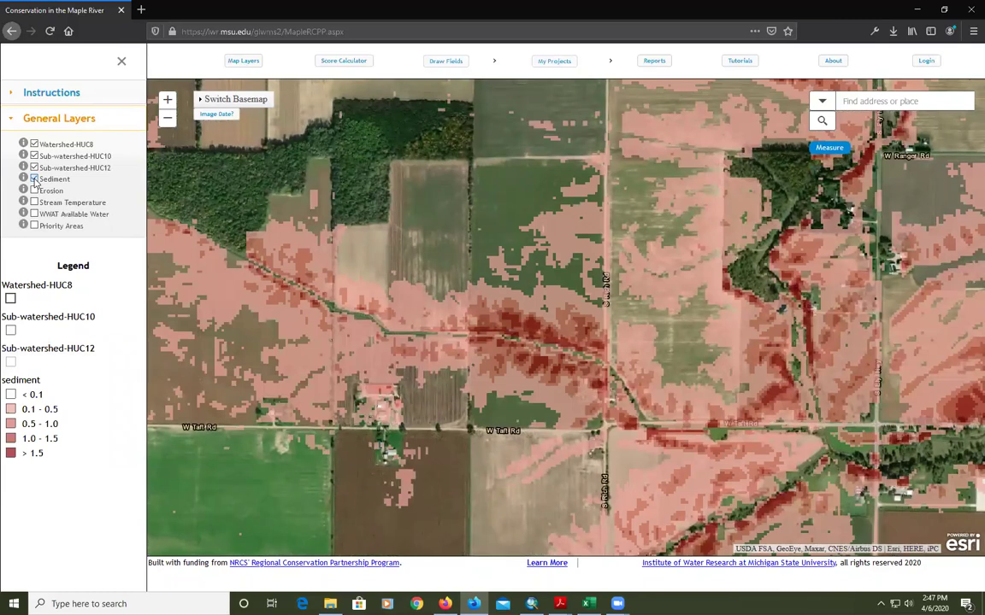
left_click(34, 179)
left_click(34, 179)
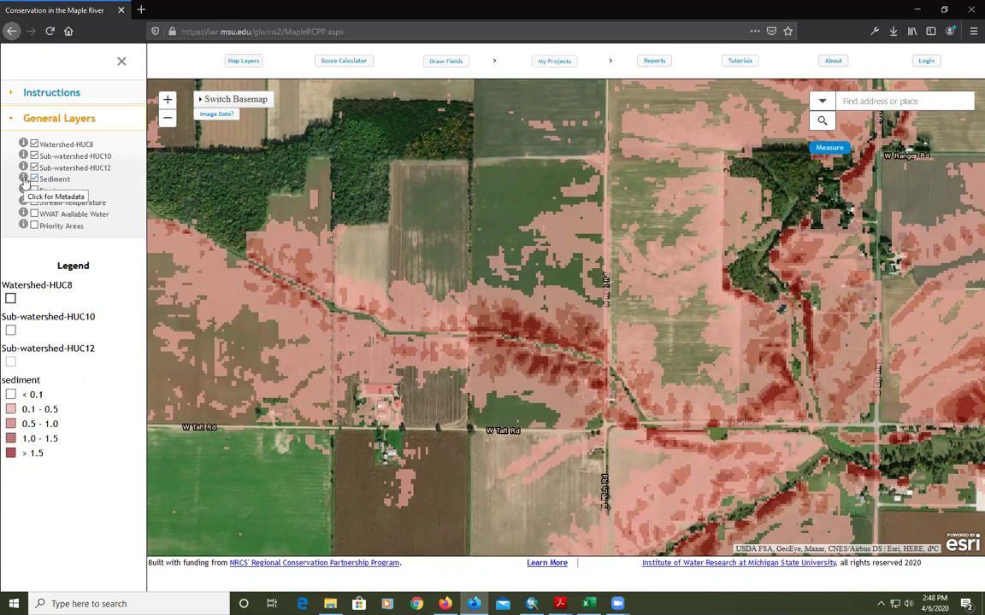
Read the Sediment layer's description and full metadata, then switch Sediment off and close the layers list
left_click(24, 180)
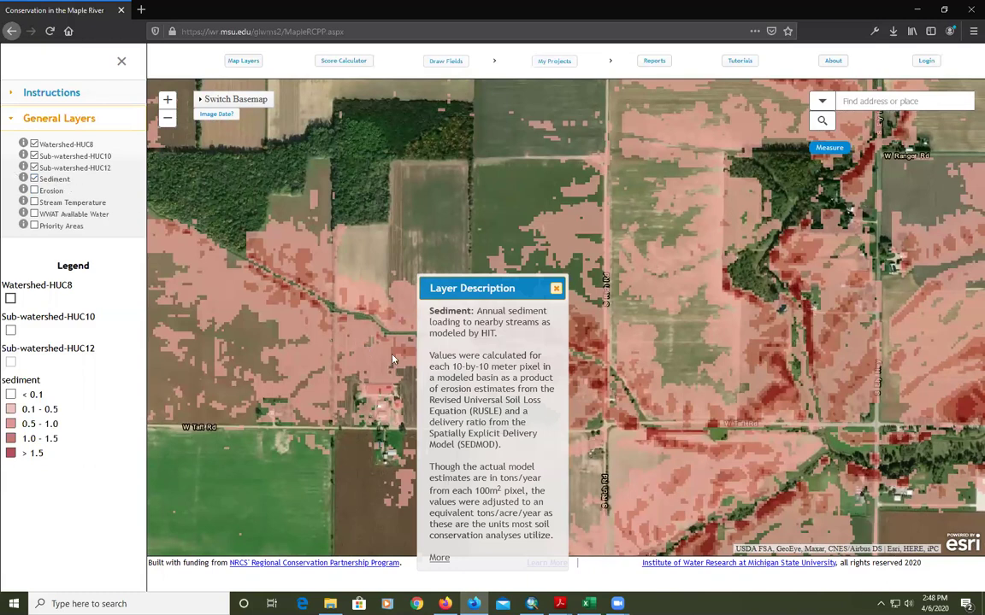
left_click(440, 560)
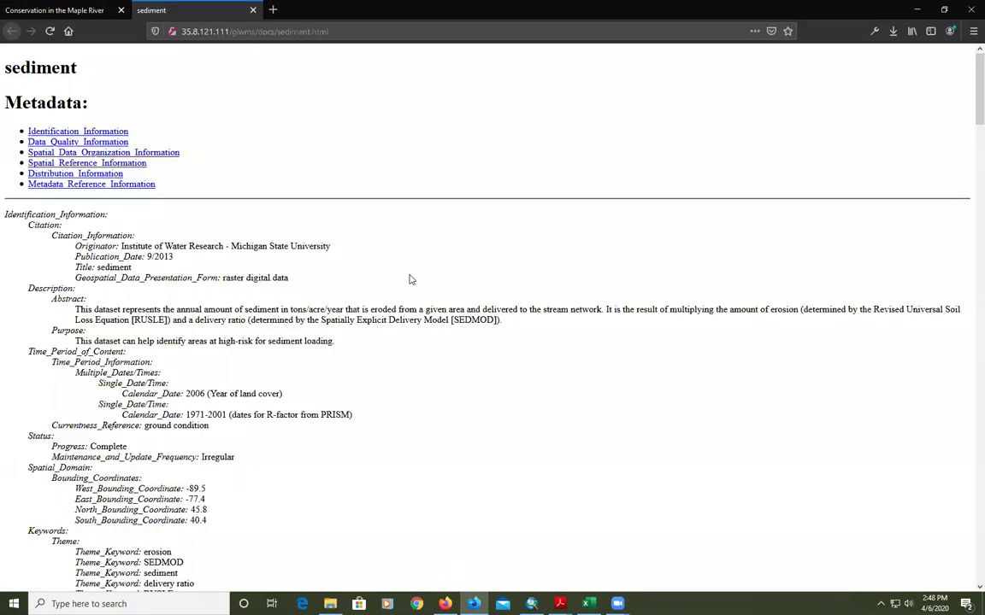
scroll(172, 263, "down", 1)
scroll(171, 262, "down", 10)
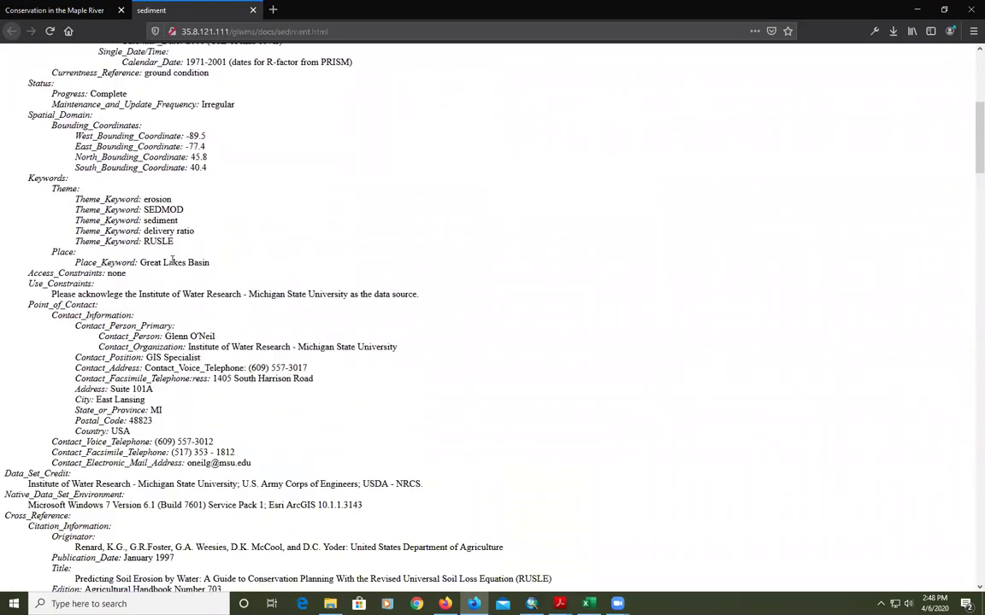
scroll(175, 248, "up", 10)
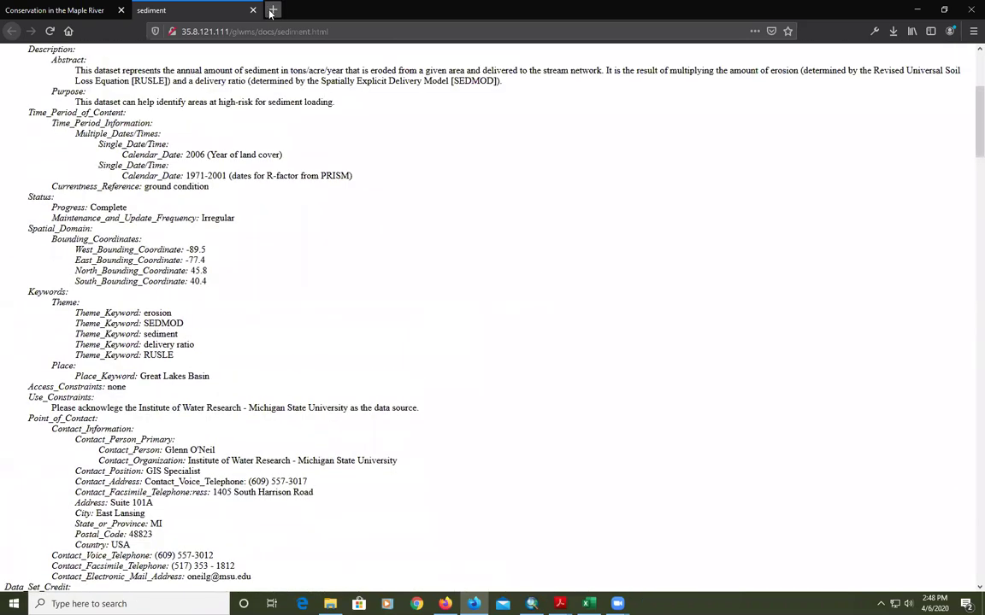
left_click(252, 9)
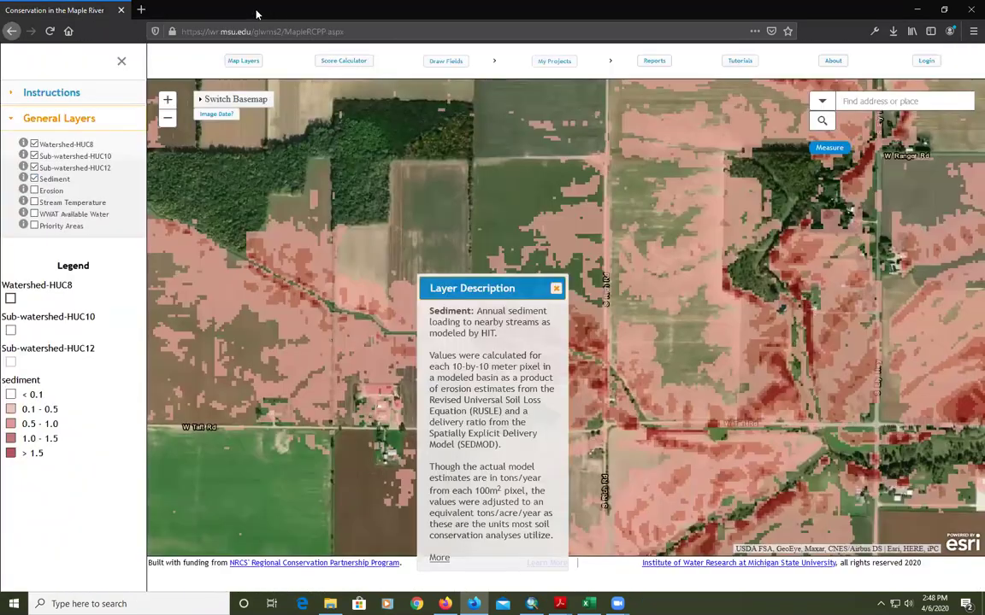
left_click(556, 288)
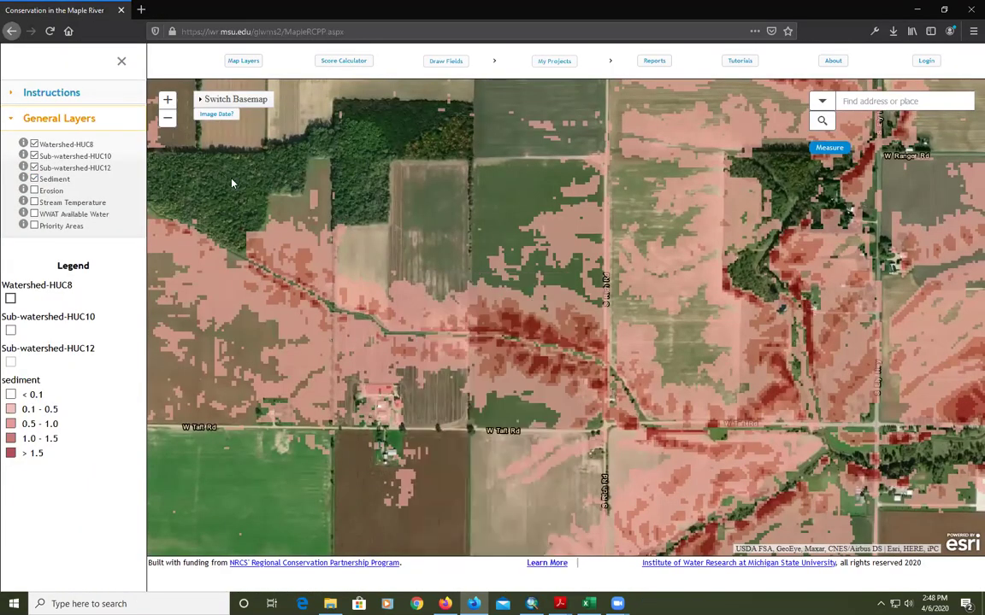
left_click(34, 179)
left_click(121, 61)
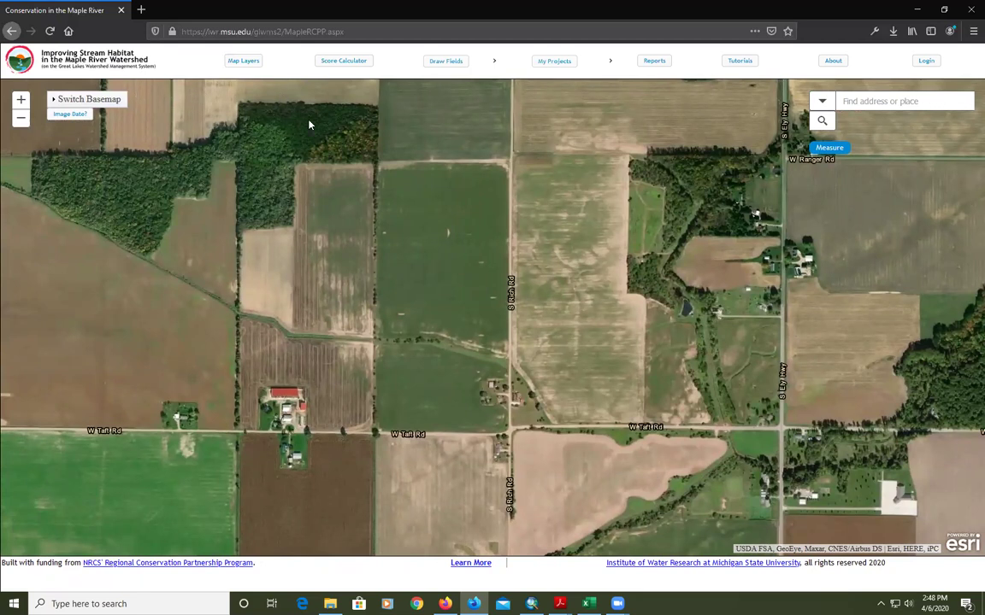
Open the Score Calculator and log in to the saved-projects account
left_click(346, 64)
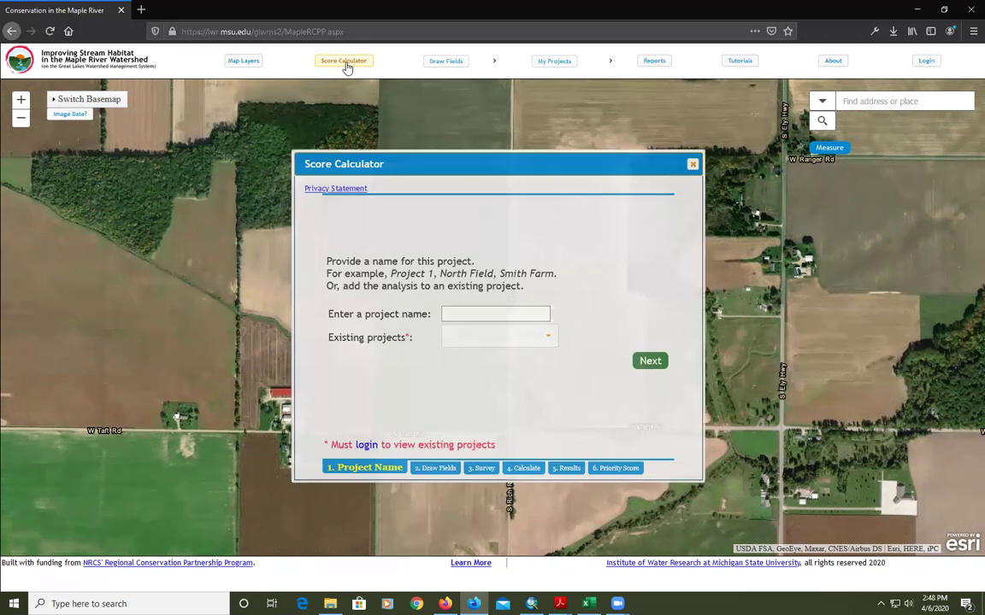
left_click(365, 445)
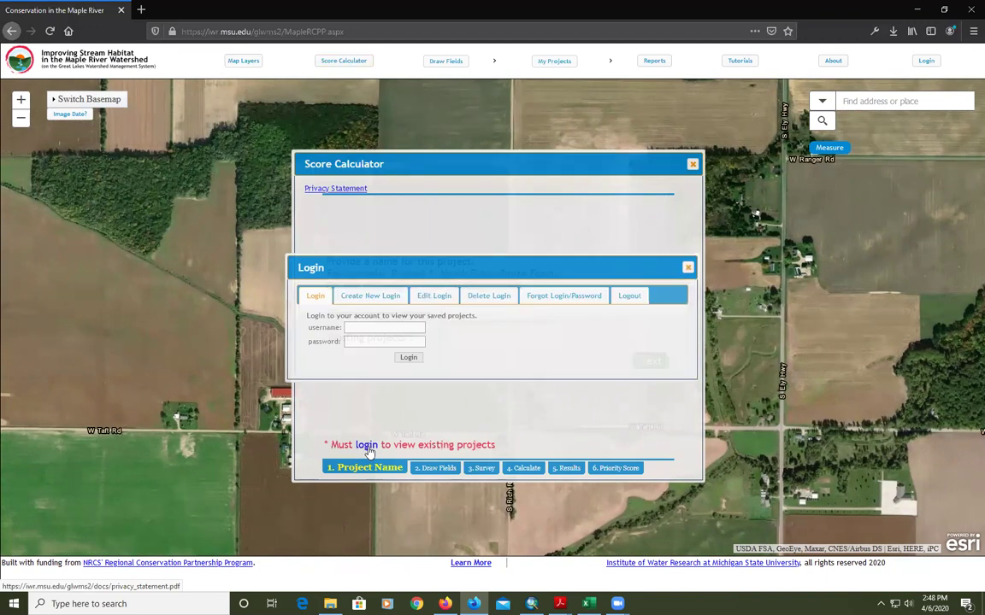
left_click(376, 327)
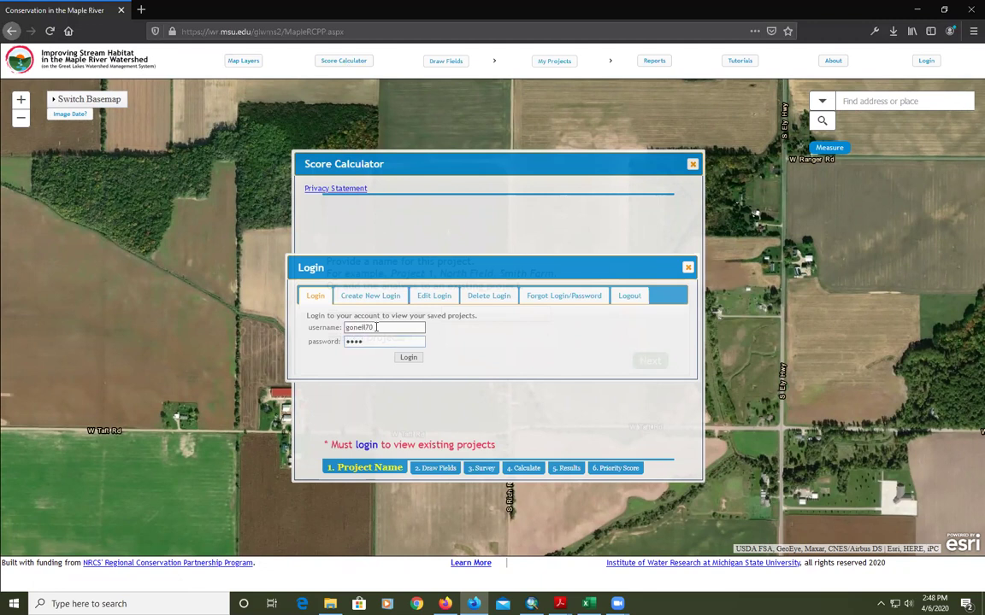
left_click(409, 357)
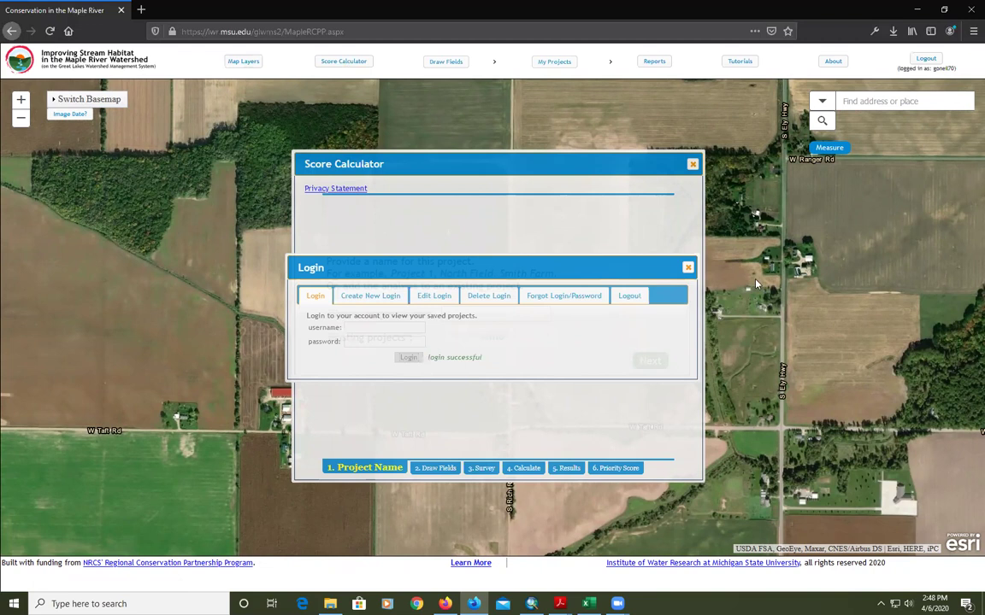
left_click(688, 269)
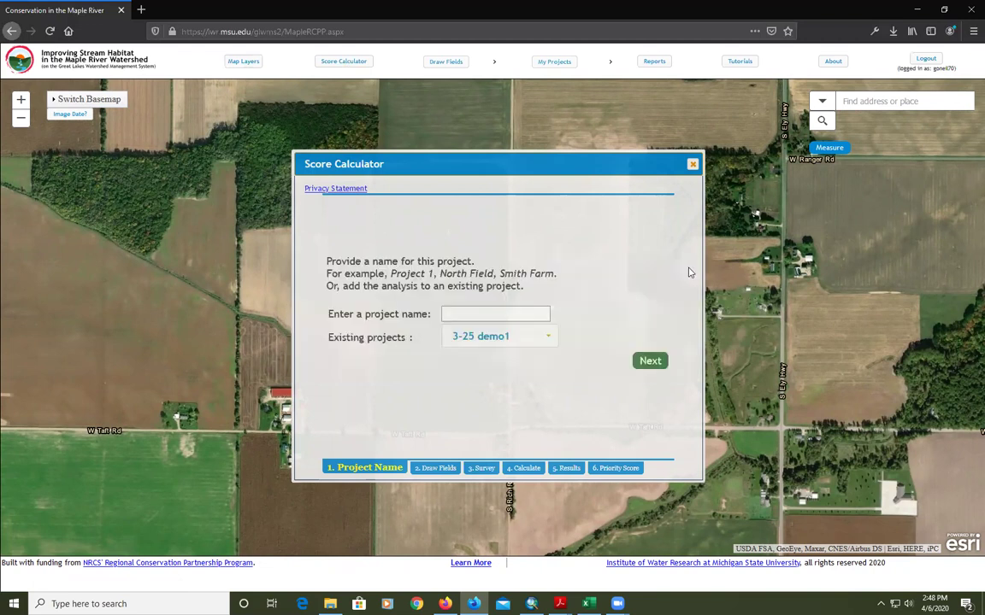
Create a new project named 'Maple RCPP Demo' and advance to the Draw Fields step
left_click(548, 344)
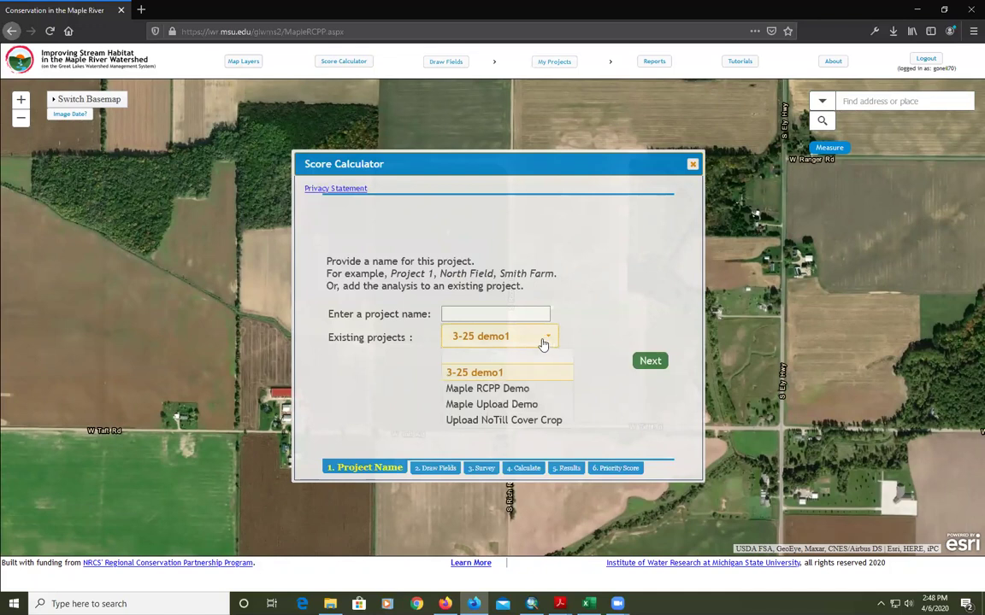
left_click(482, 314)
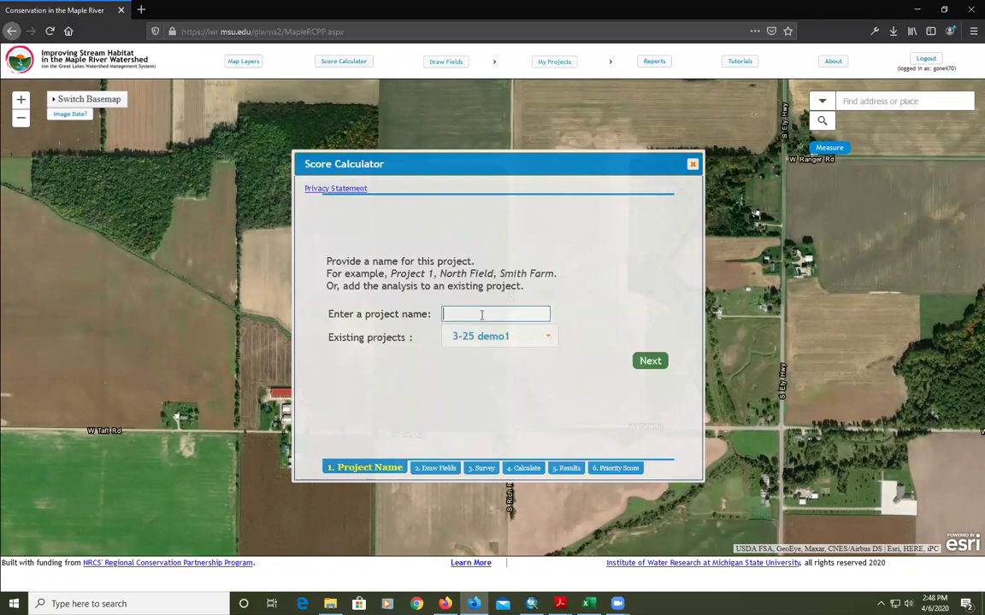
type("Maple RCPP Demo2")
left_click(650, 361)
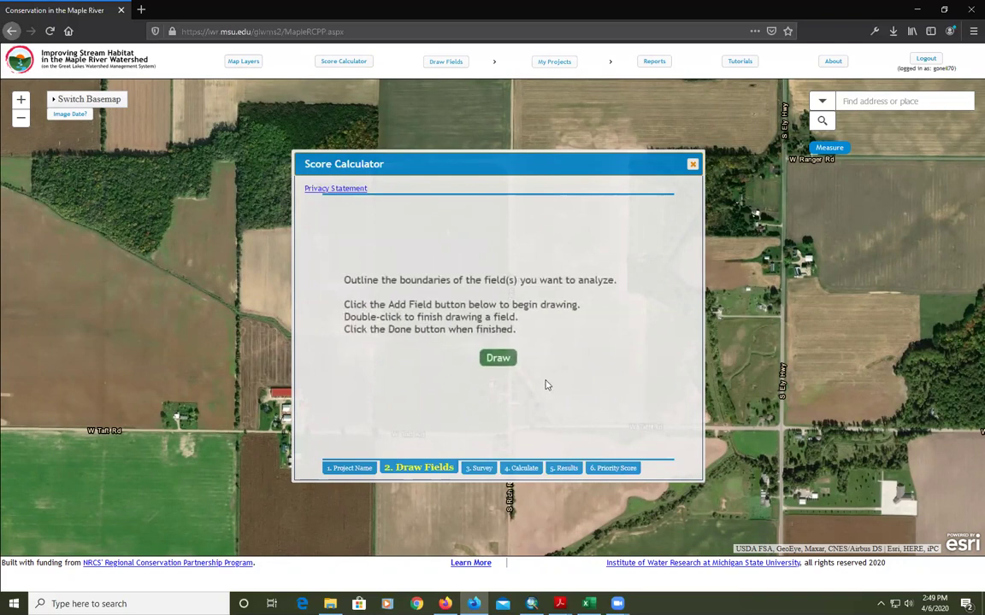
Trace the 71.7-acre field beside S Rich Rd, skirting the farmstead, and finish drawing
left_click(498, 359)
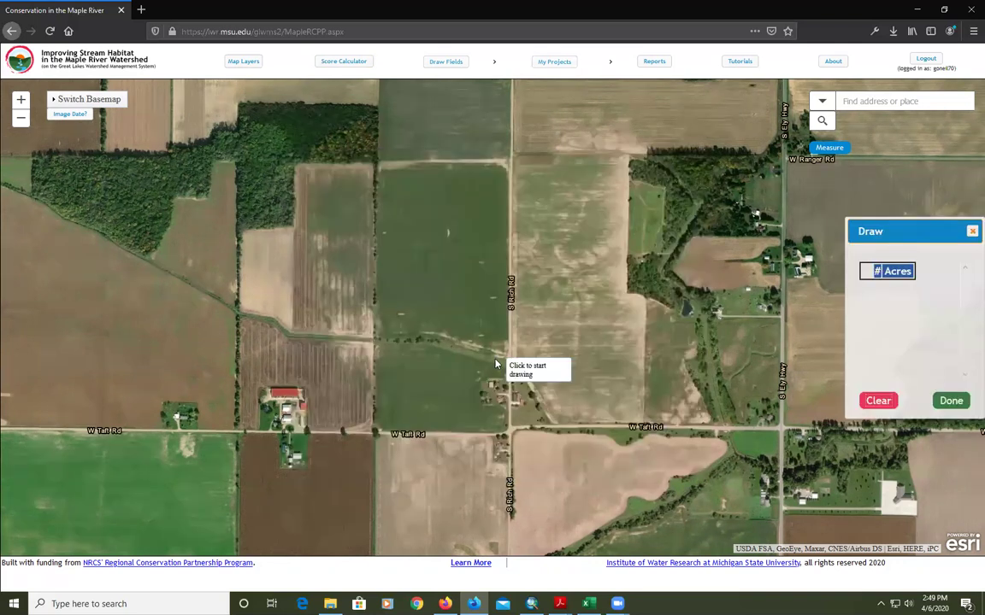
left_click(379, 167)
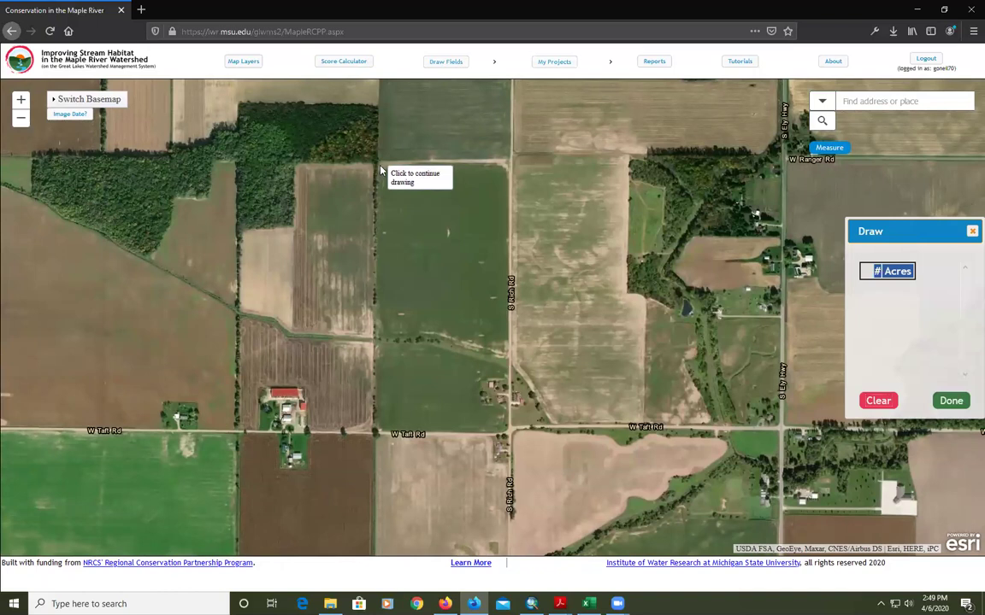
left_click(505, 167)
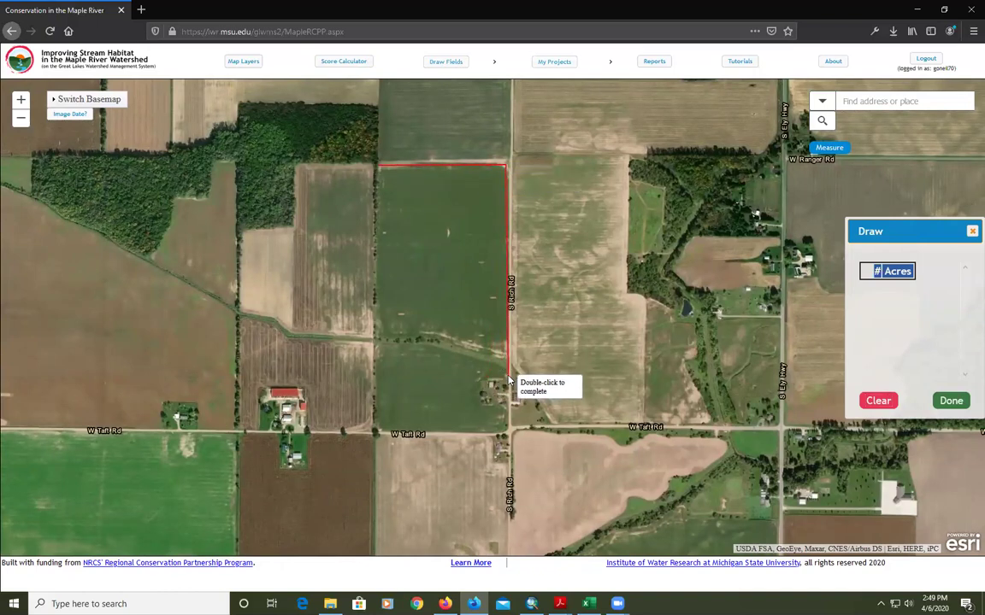
left_click(505, 378)
left_click(479, 378)
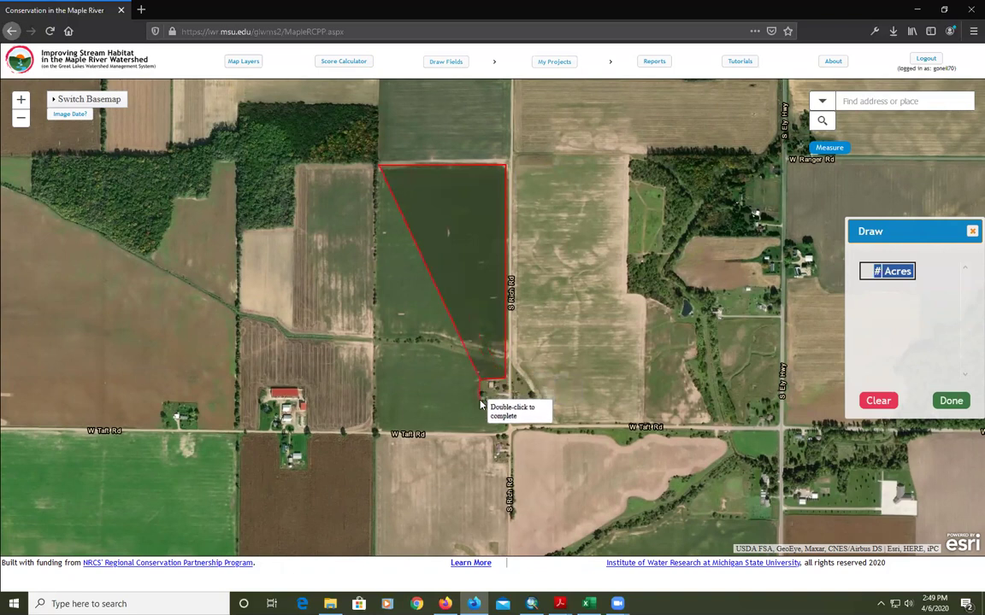
left_click(480, 405)
left_click(503, 404)
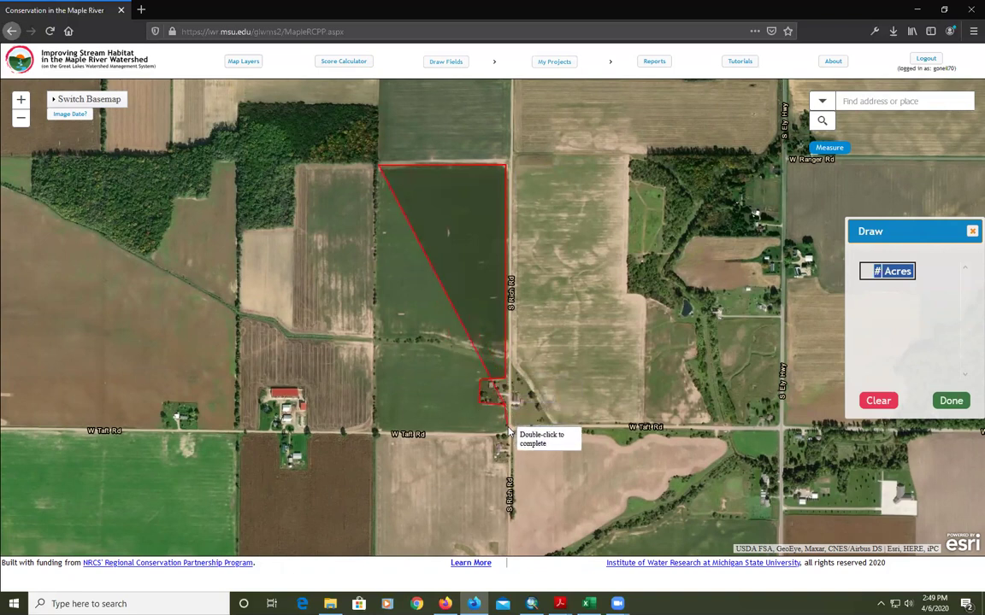
left_click(507, 430)
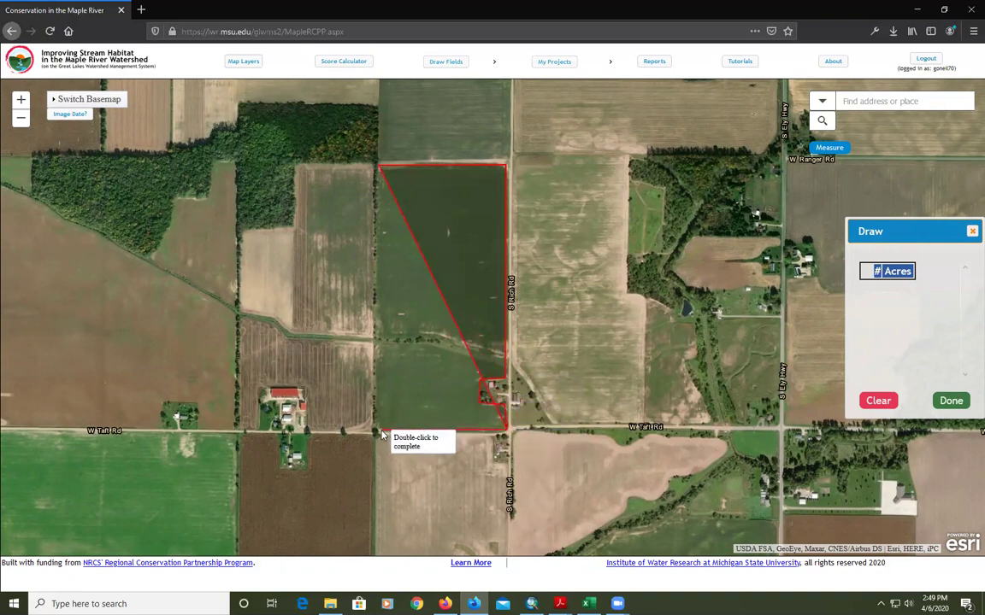
double_click(380, 434)
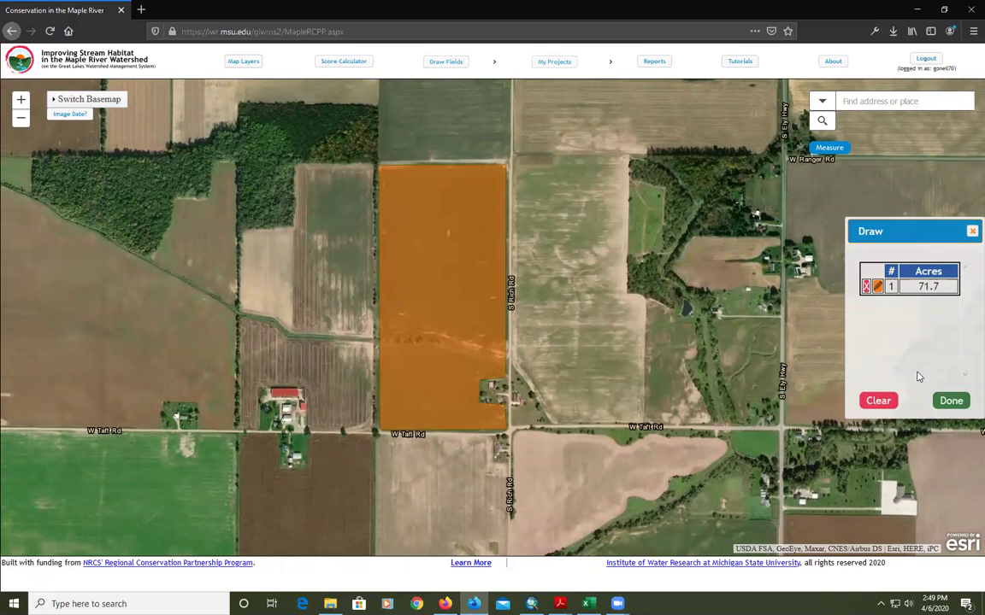
left_click(951, 401)
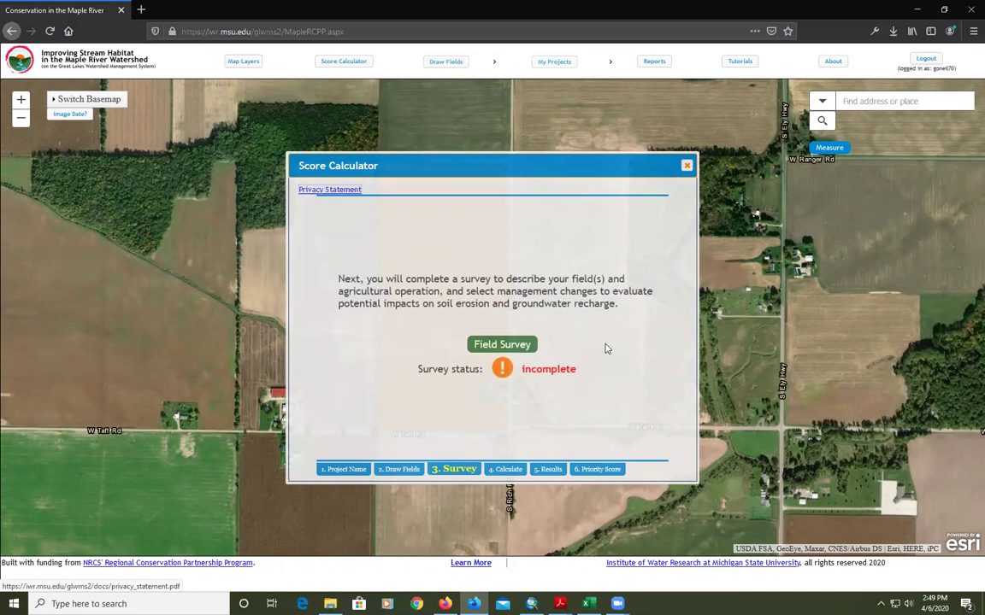
Open the Score Calculator's long-form Field Survey for the 71.7-acre field
left_click(498, 346)
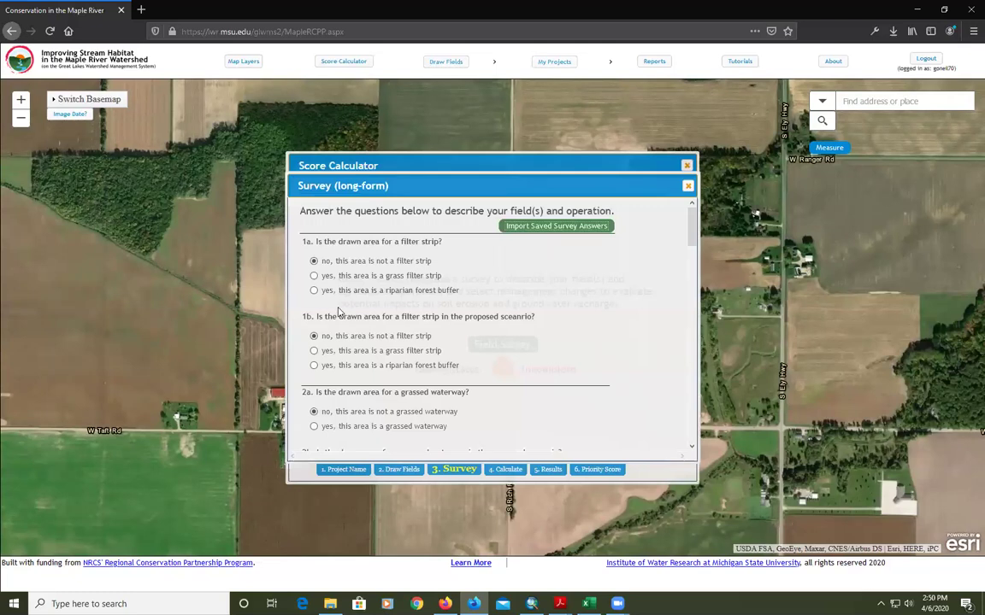
Set land cover from corn-soybean rotation now to corn-soybean-wheat rotation proposed
scroll(427, 342, "down", 3)
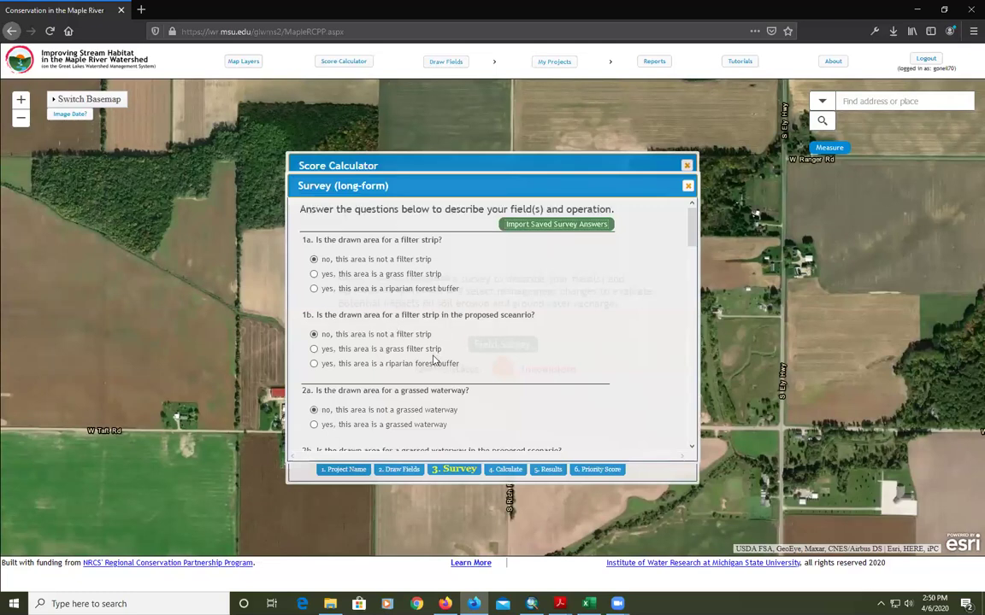
scroll(421, 318, "down", 2)
scroll(420, 317, "down", 1)
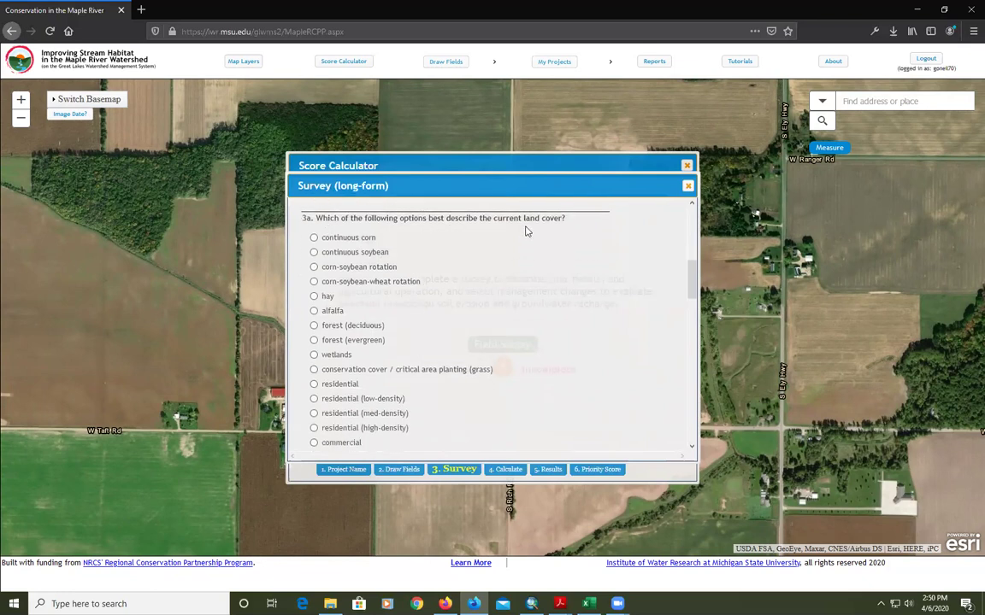
left_click(315, 268)
scroll(366, 309, "down", 3)
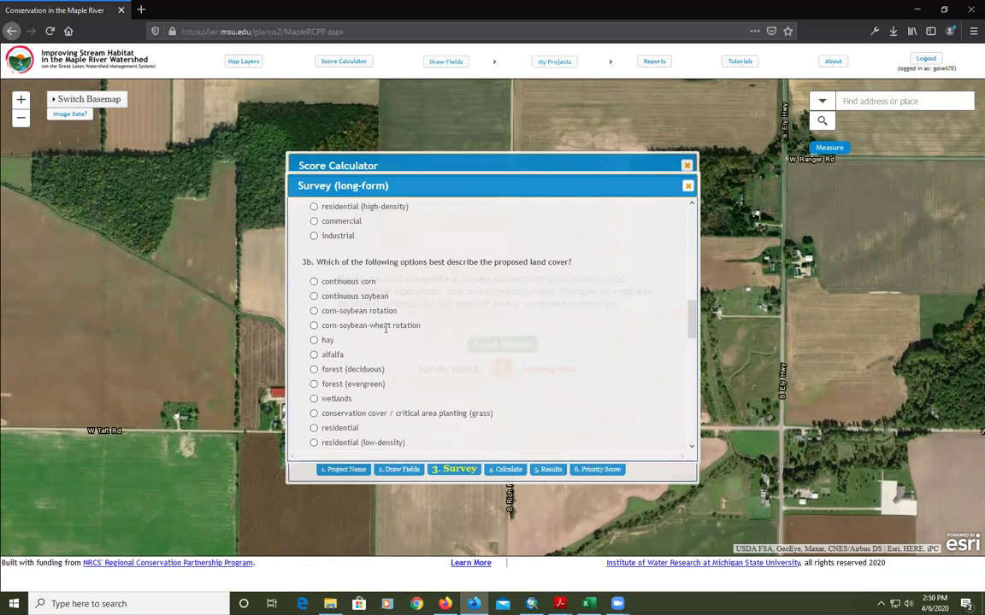
left_click(314, 327)
Set tillage from conventional now to no-till proposed
scroll(434, 339, "down", 2)
scroll(435, 336, "down", 2)
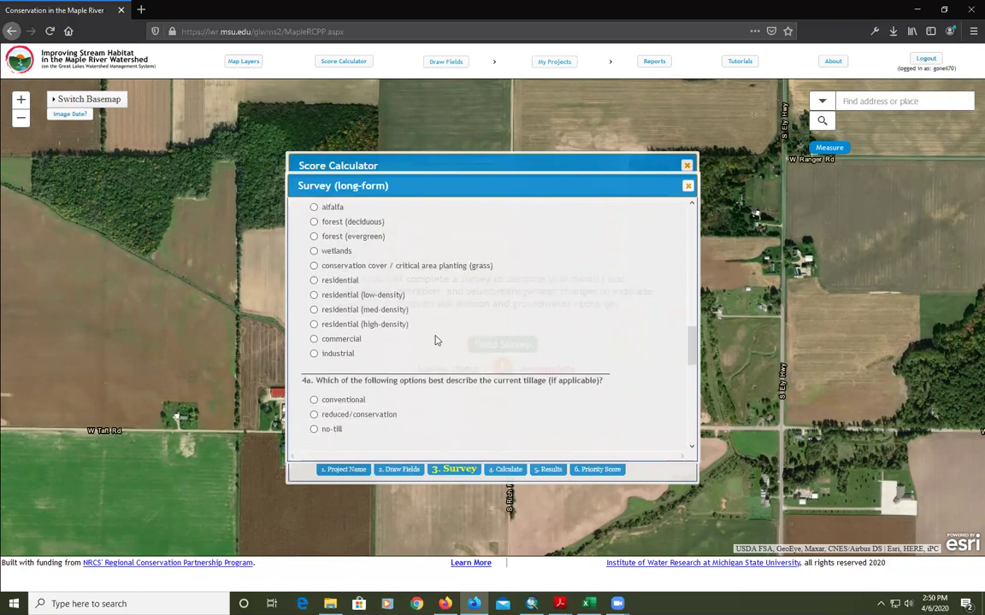
scroll(434, 340, "down", 2)
scroll(434, 340, "down", 2)
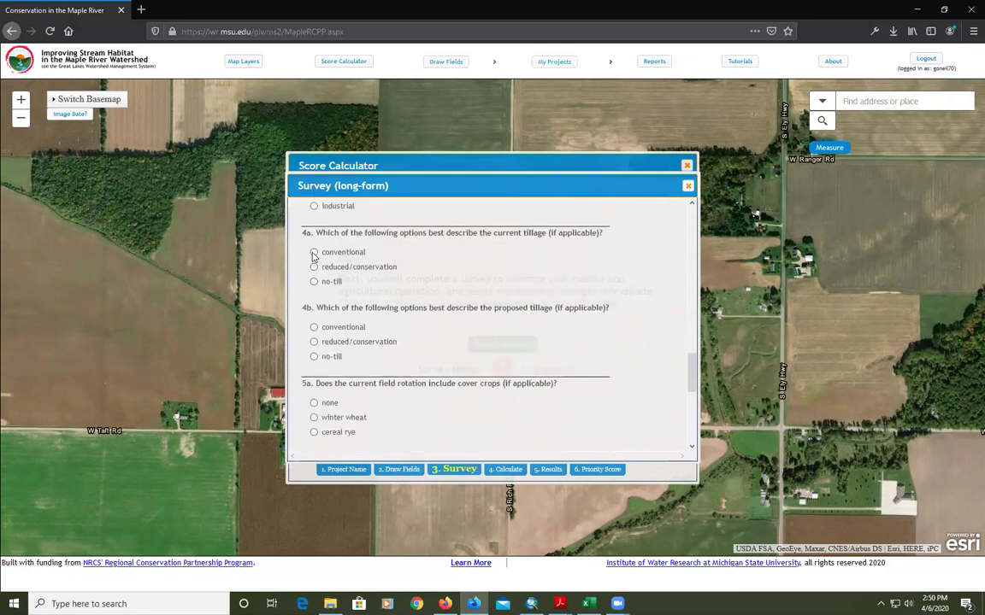
left_click(313, 253)
left_click(314, 357)
Set cover crop from none now to winter wheat proposed
scroll(397, 358, "down", 2)
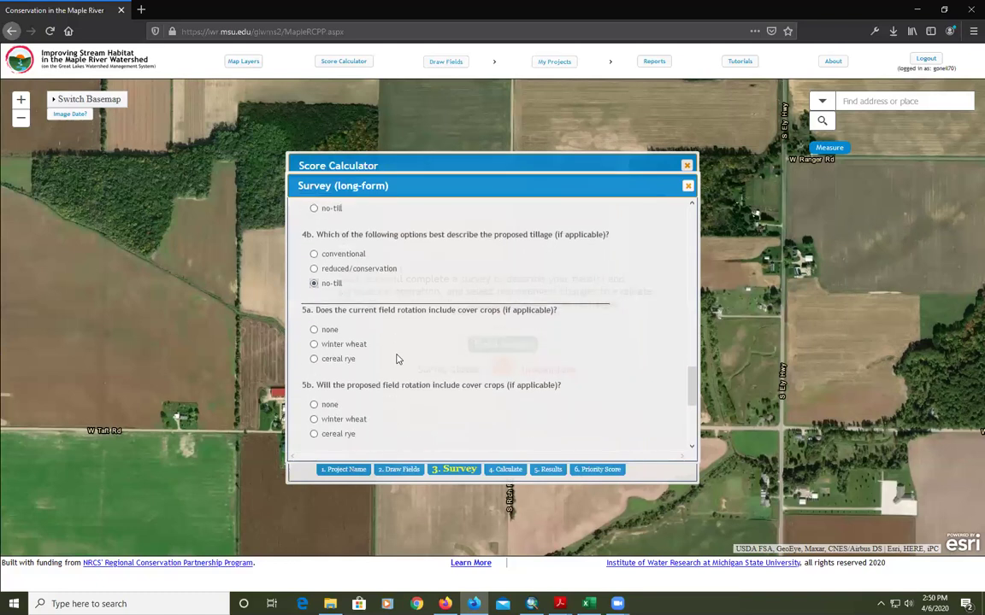
scroll(396, 360, "down", 2)
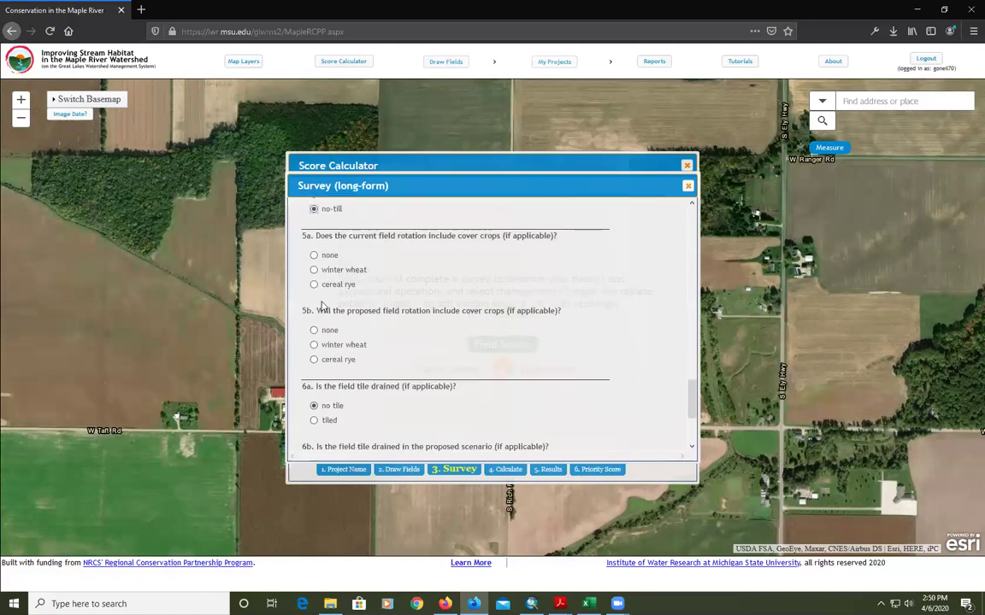
left_click(314, 255)
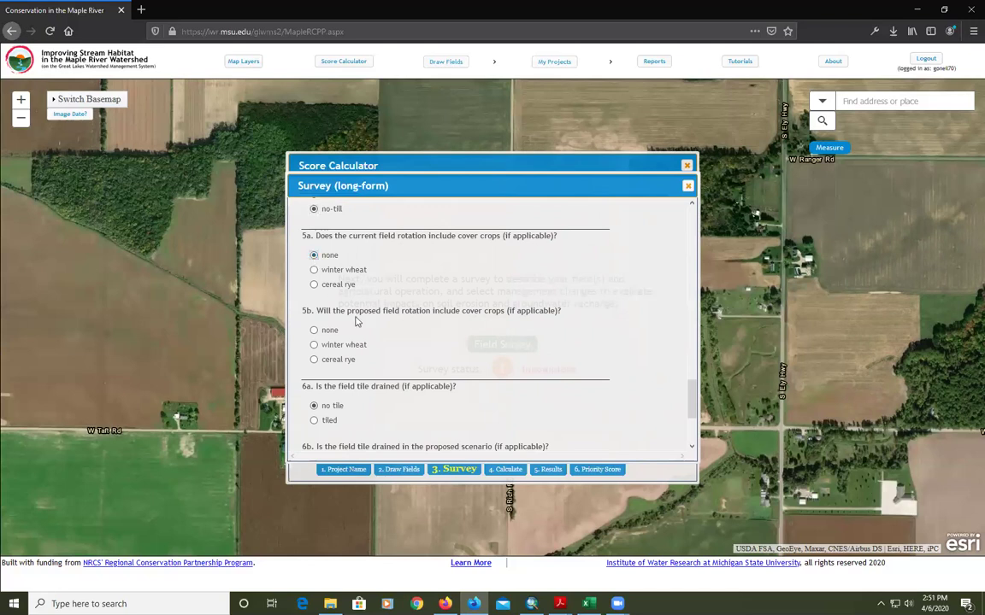
left_click(314, 346)
scroll(427, 357, "down", 1)
scroll(429, 359, "down", 3)
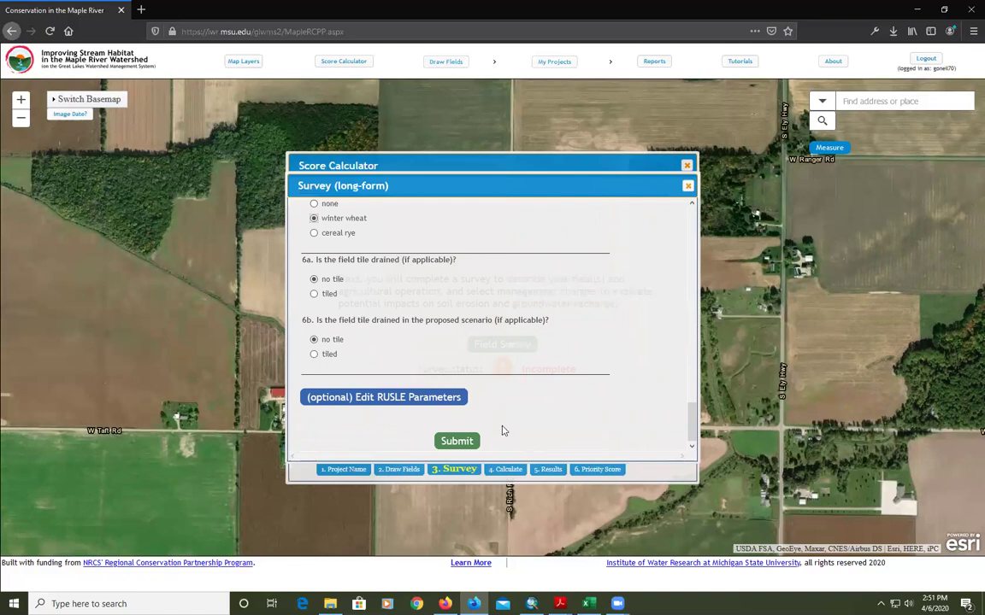
Show the optional RUSLE parameters and review the prefilled values, including C-factor 0.23 to 0.03
left_click(392, 404)
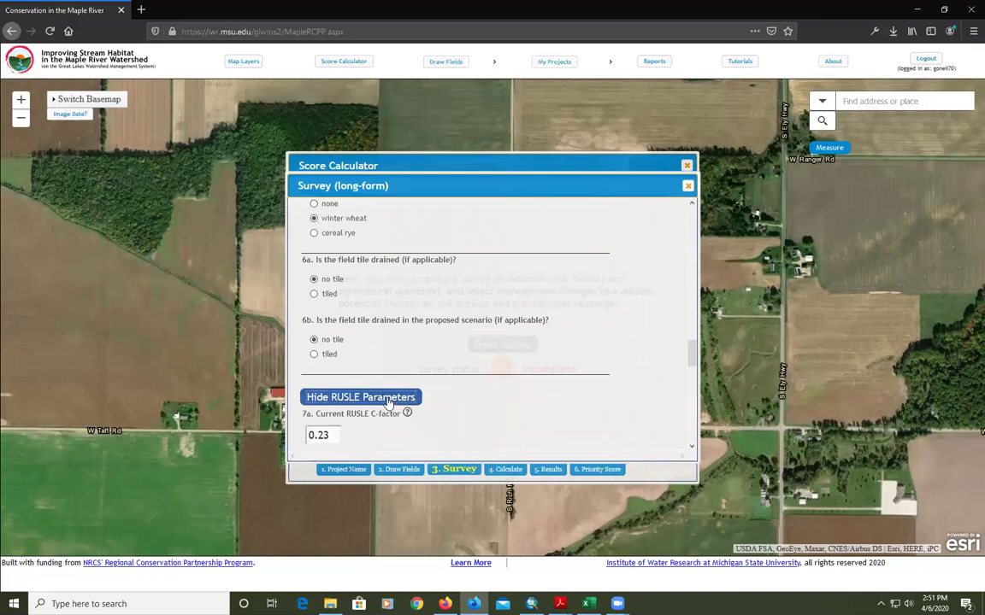
scroll(466, 399, "down", 2)
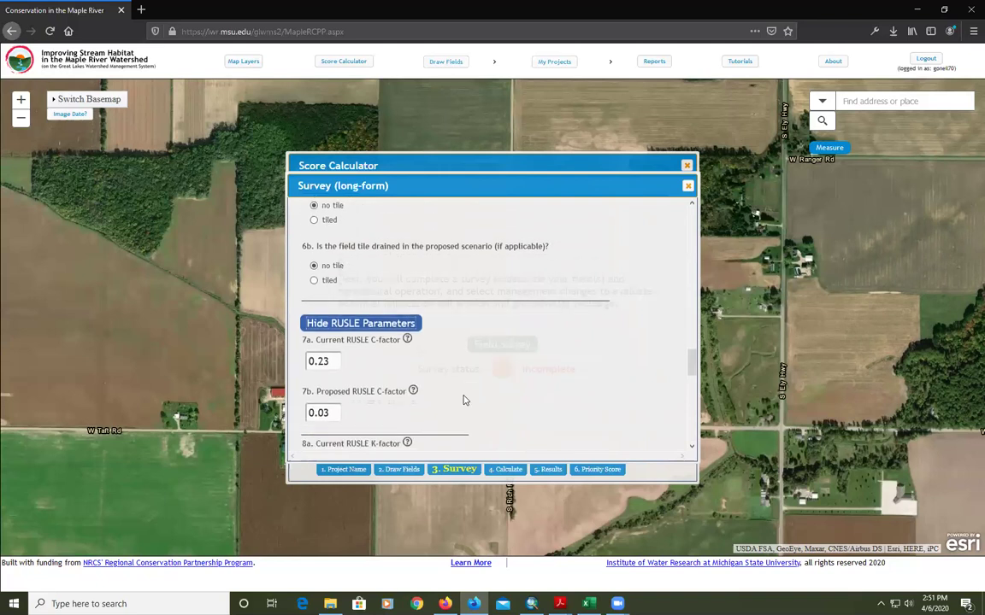
scroll(464, 400, "down", 2)
scroll(464, 400, "down", 6)
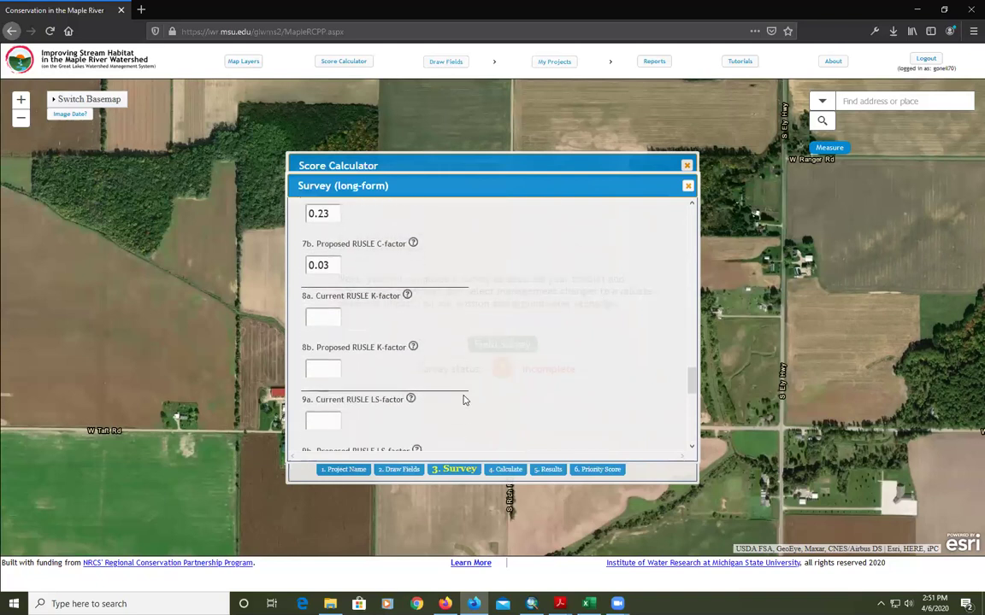
scroll(464, 400, "down", 2)
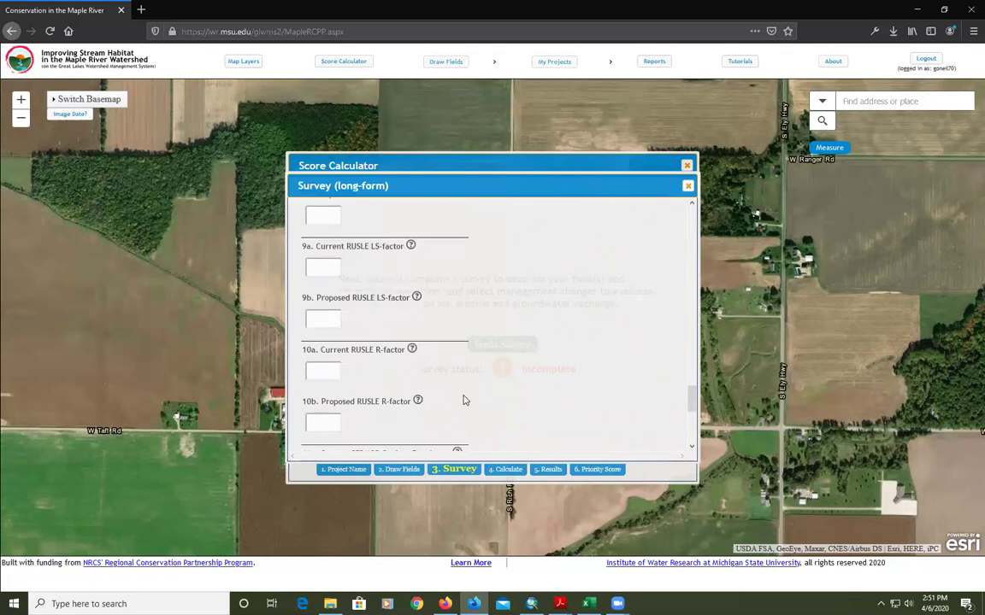
scroll(464, 400, "down", 2)
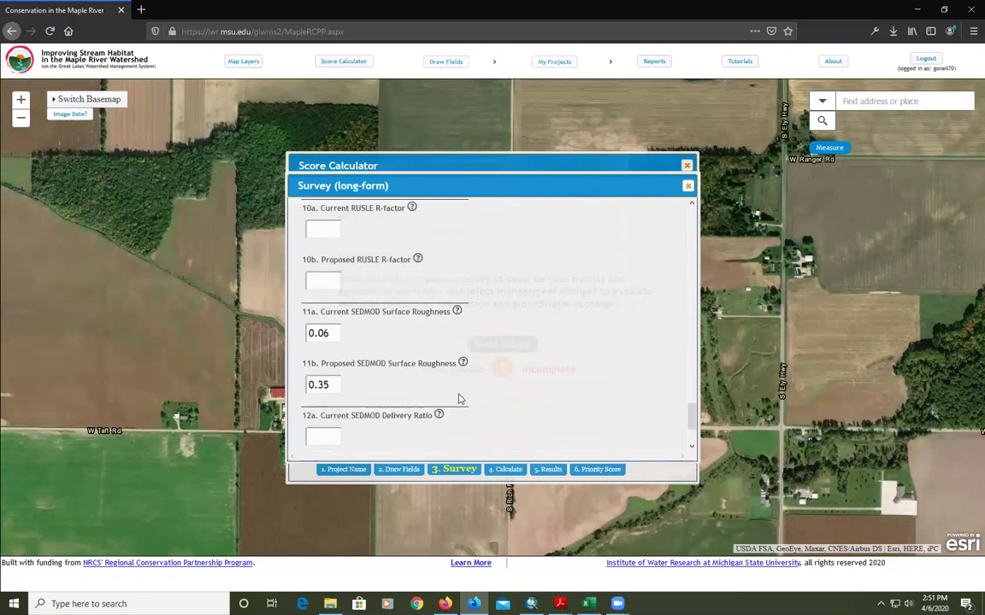
scroll(458, 400, "down", 3)
Hide the RUSLE parameters unchanged and submit the completed survey
scroll(458, 399, "up", 6)
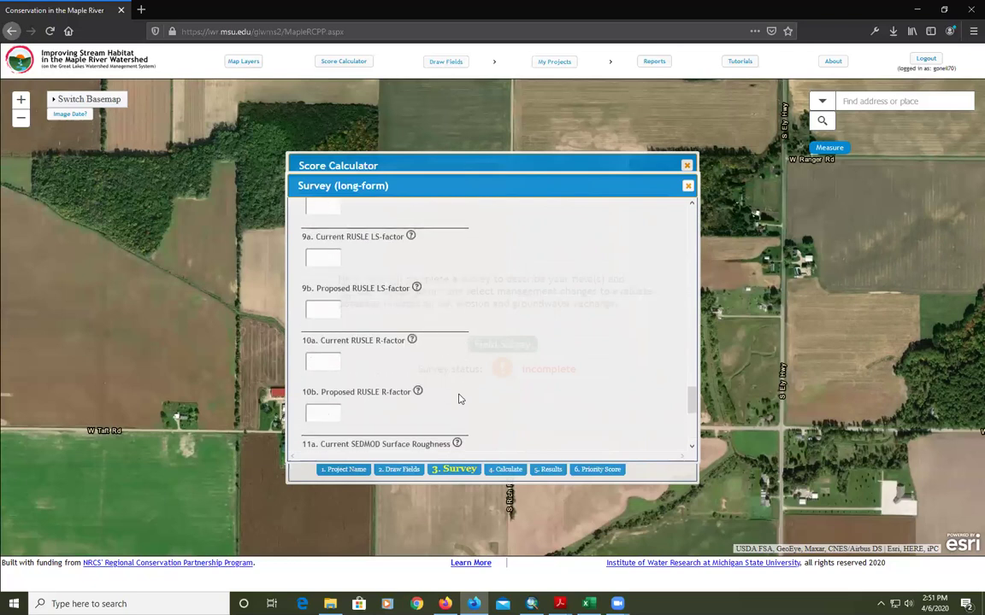
scroll(458, 399, "up", 3)
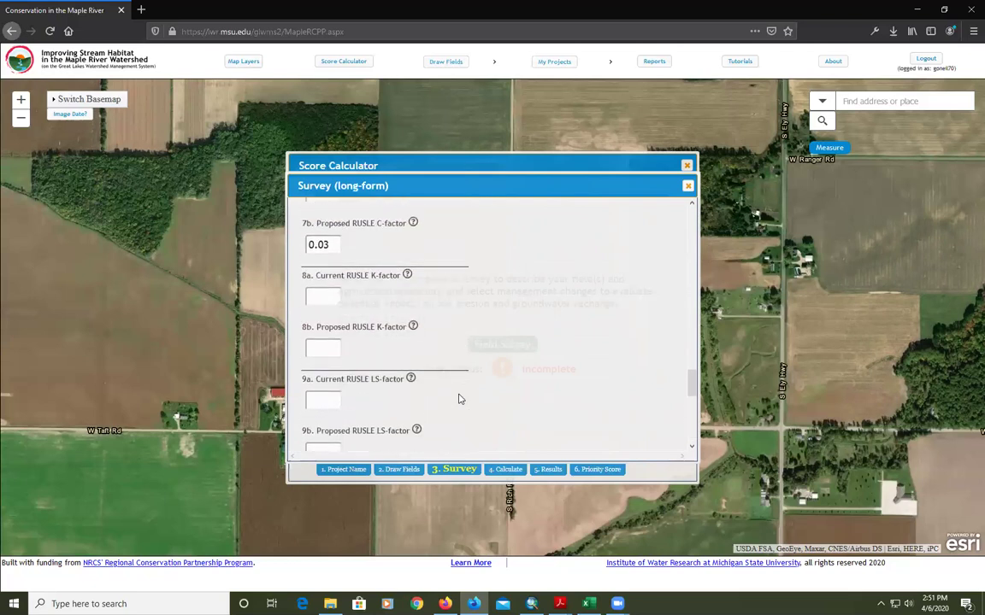
scroll(458, 399, "up", 3)
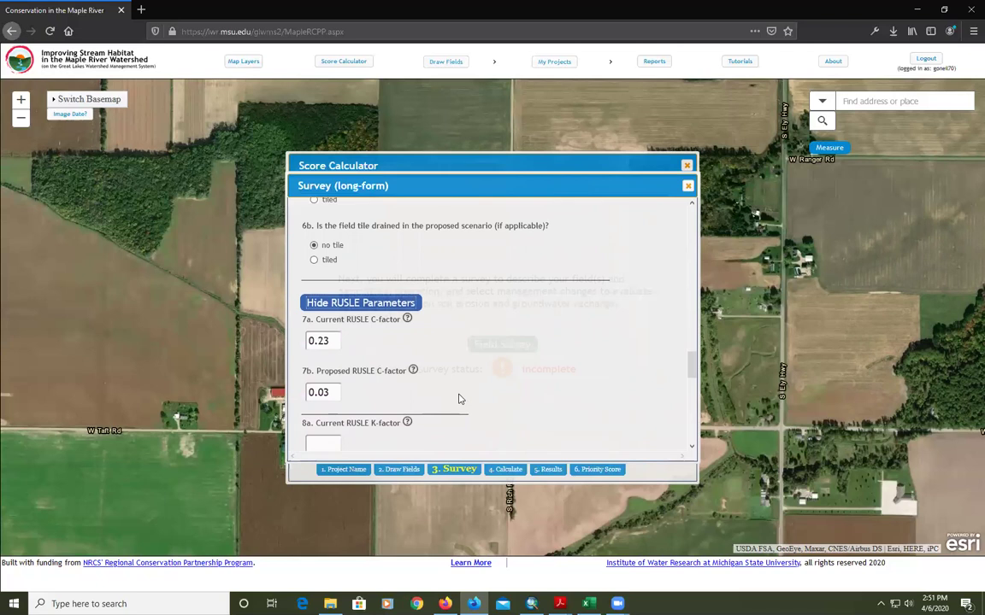
left_click(390, 306)
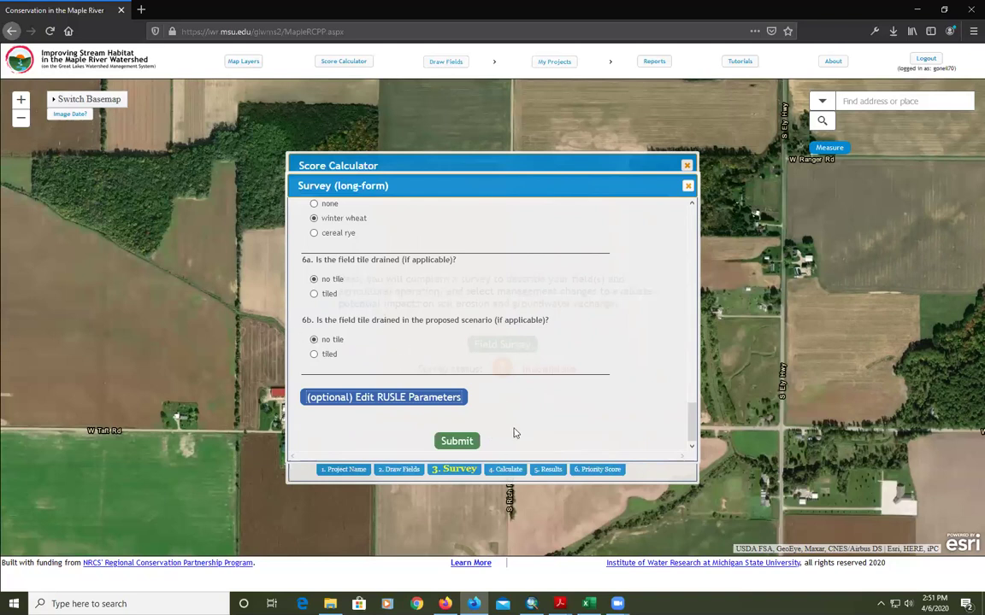
left_click(457, 442)
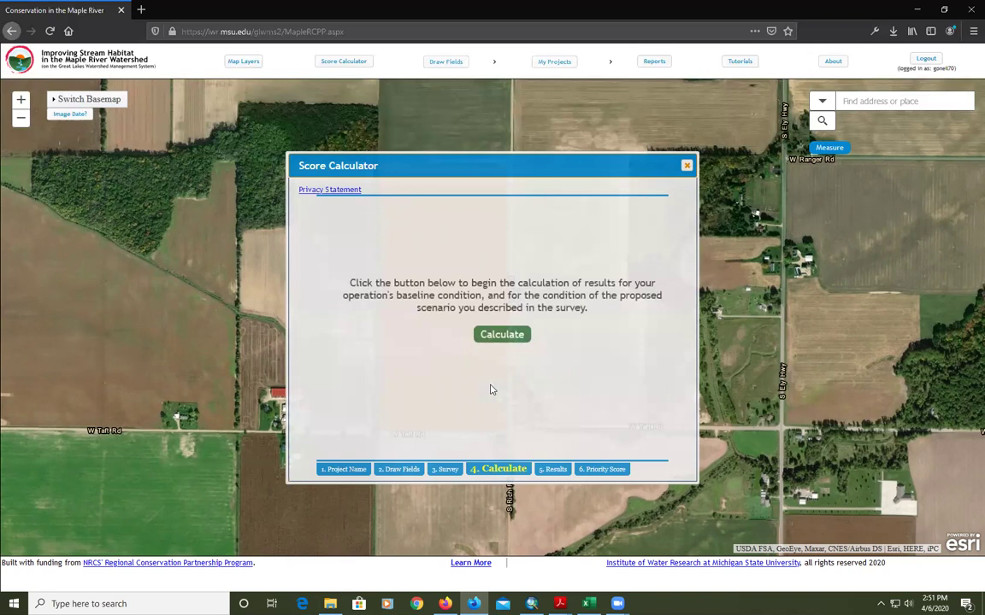
Calculate the scenario until results reach 100%, showing baseline recharge of 22,240,675 gal./yr
left_click(504, 336)
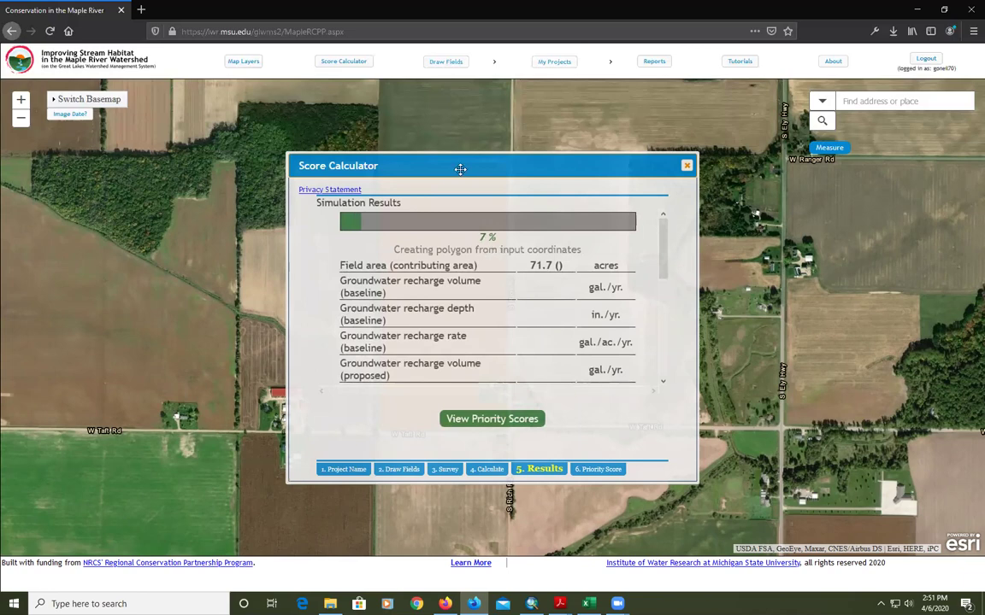
left_click_drag(431, 166, 677, 152)
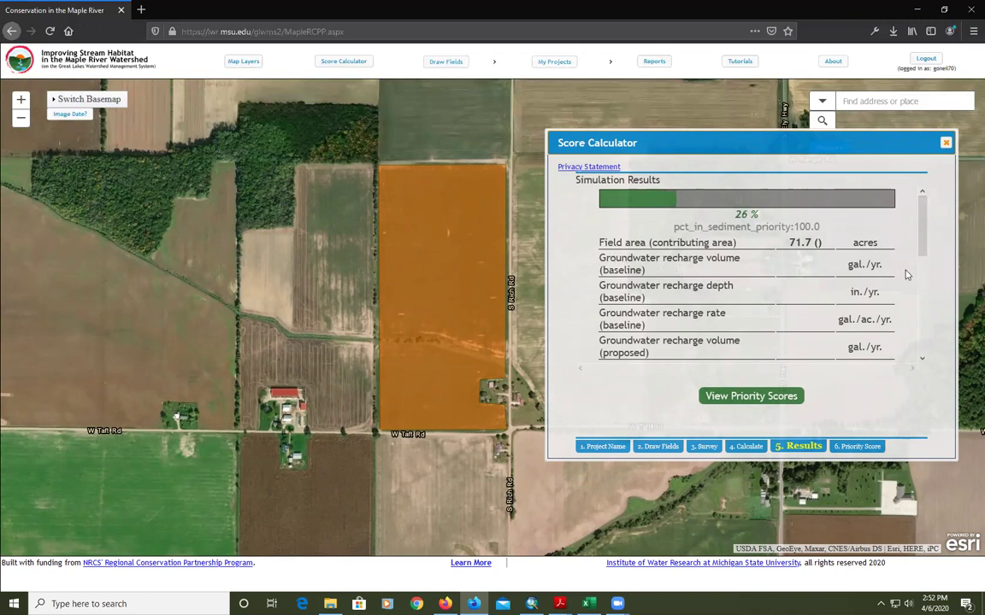
left_click_drag(921, 216, 922, 222)
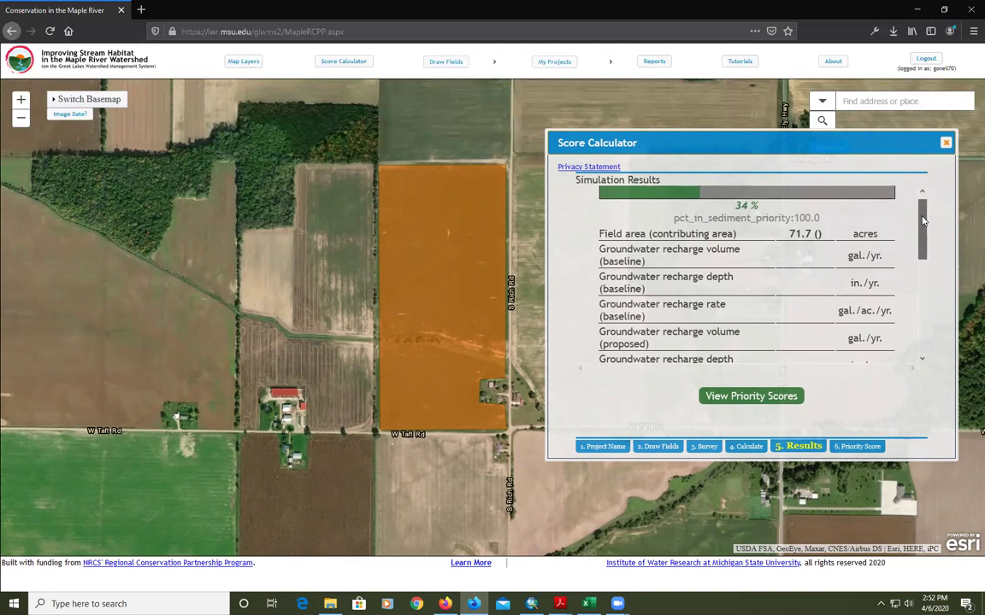
scroll(827, 197, "down", 1)
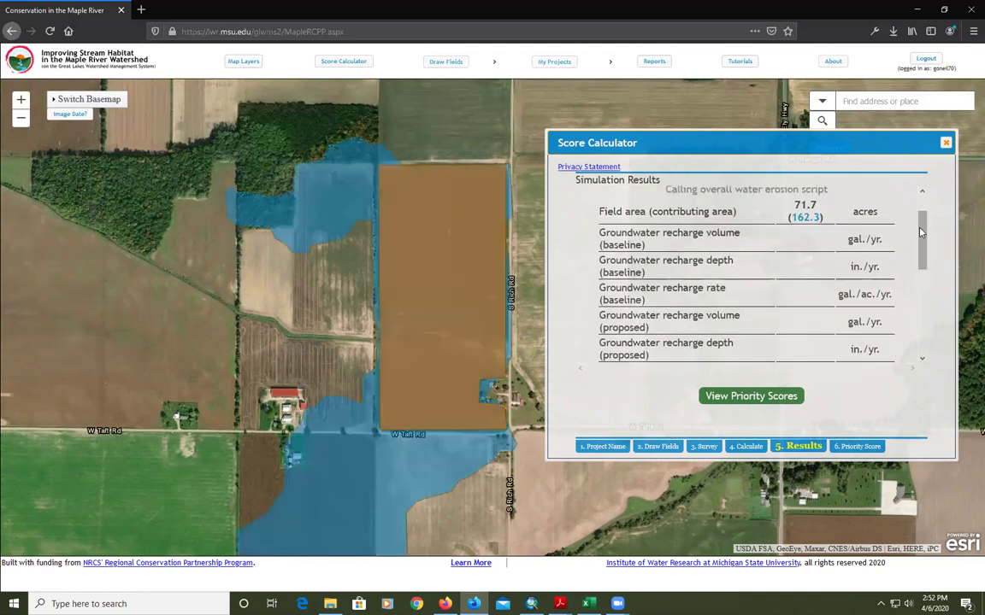
left_click_drag(921, 233, 920, 210)
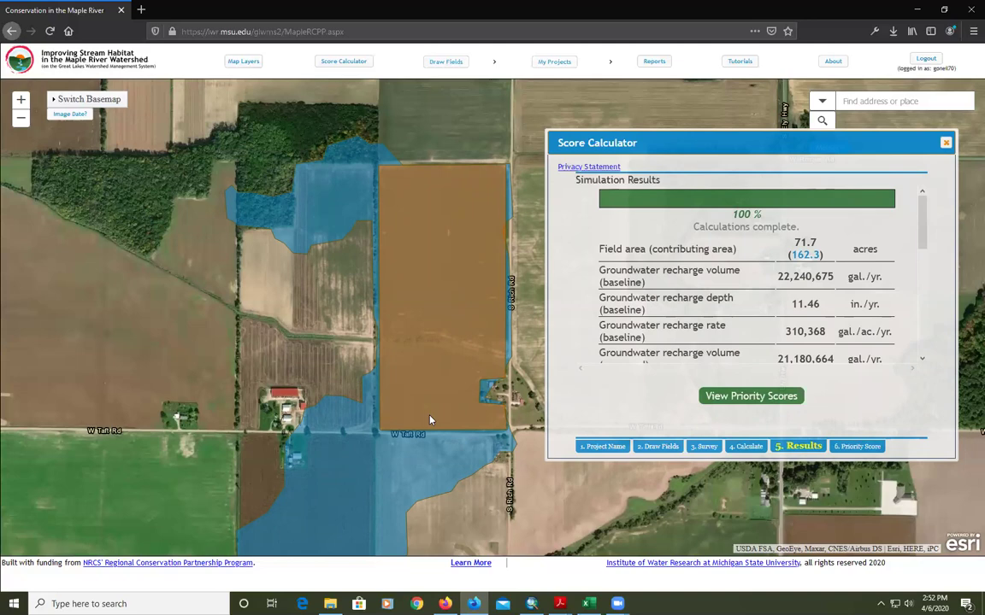
Zoom to the field and scroll the results to erosion down 85.14 t/yr and sediment down 21.83 t/yr
scroll(429, 418, "down", 1)
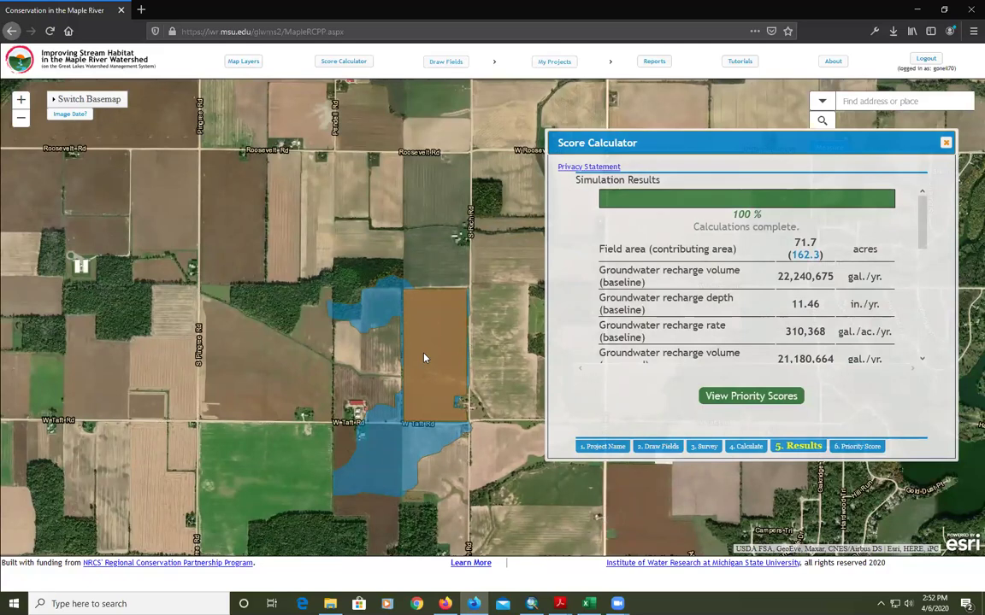
scroll(422, 359, "up", 1)
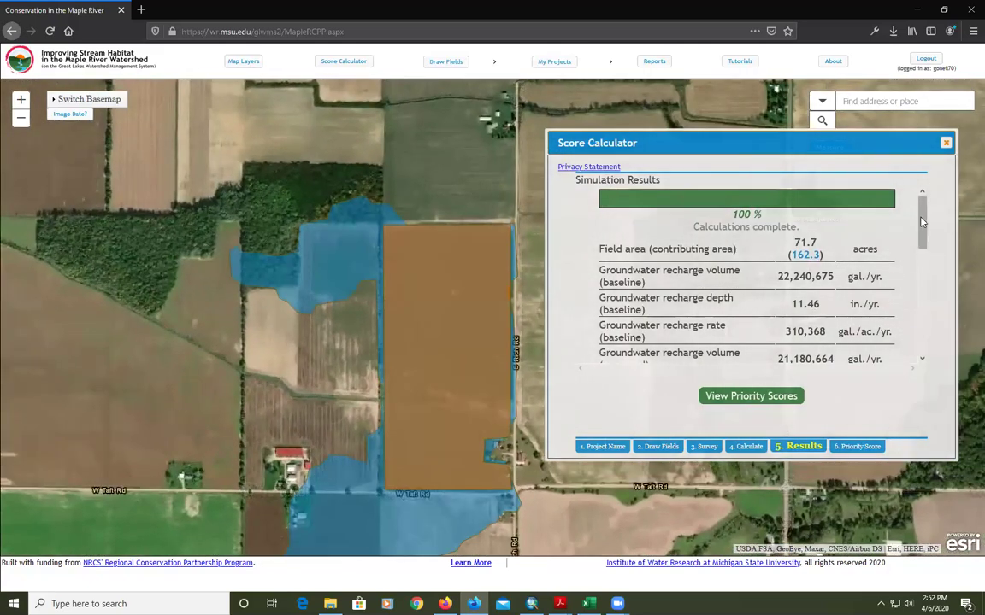
left_click_drag(924, 220, 908, 328)
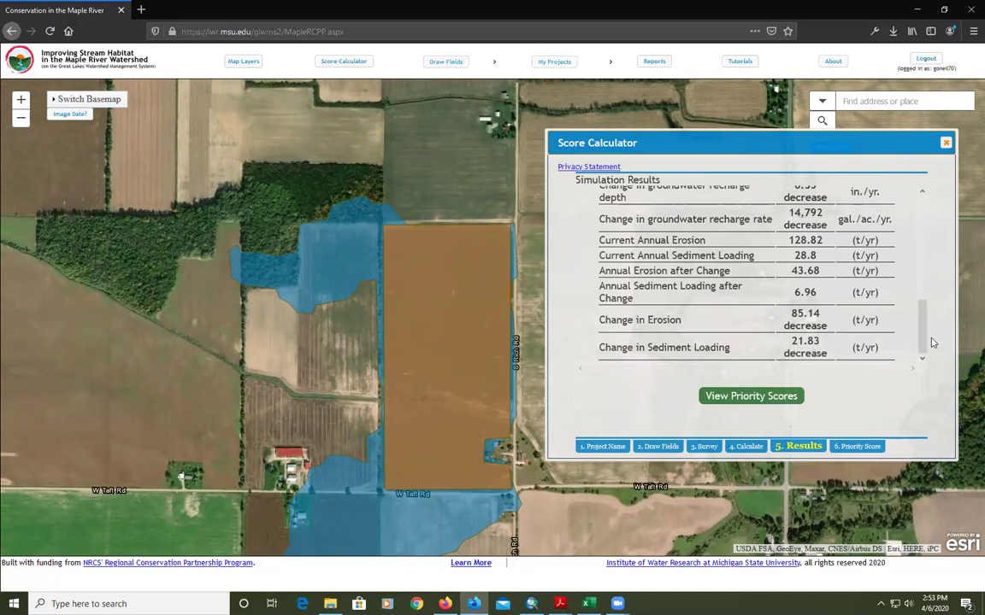
left_click_drag(922, 342, 883, 311)
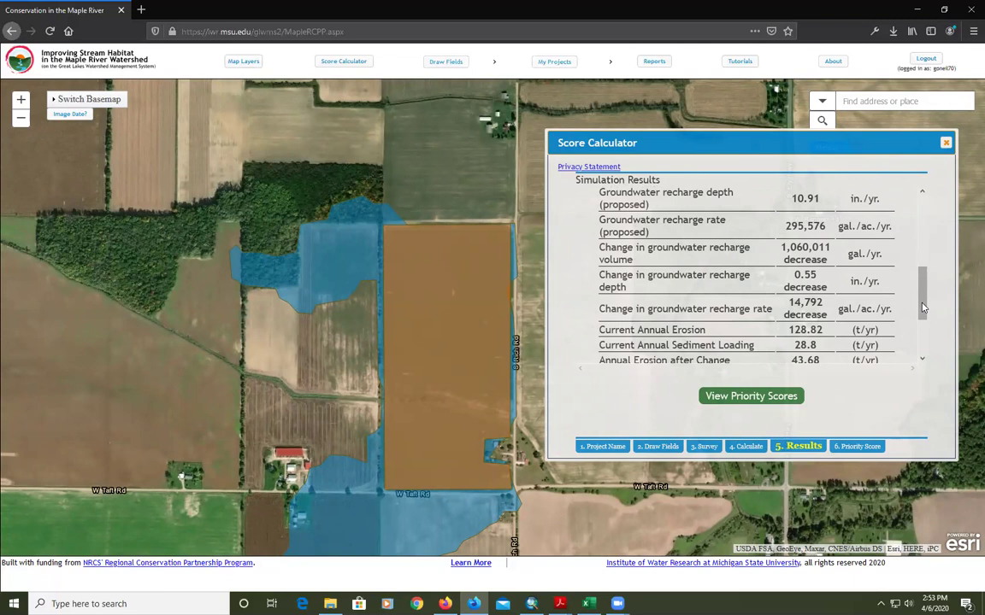
left_click_drag(923, 308, 913, 345)
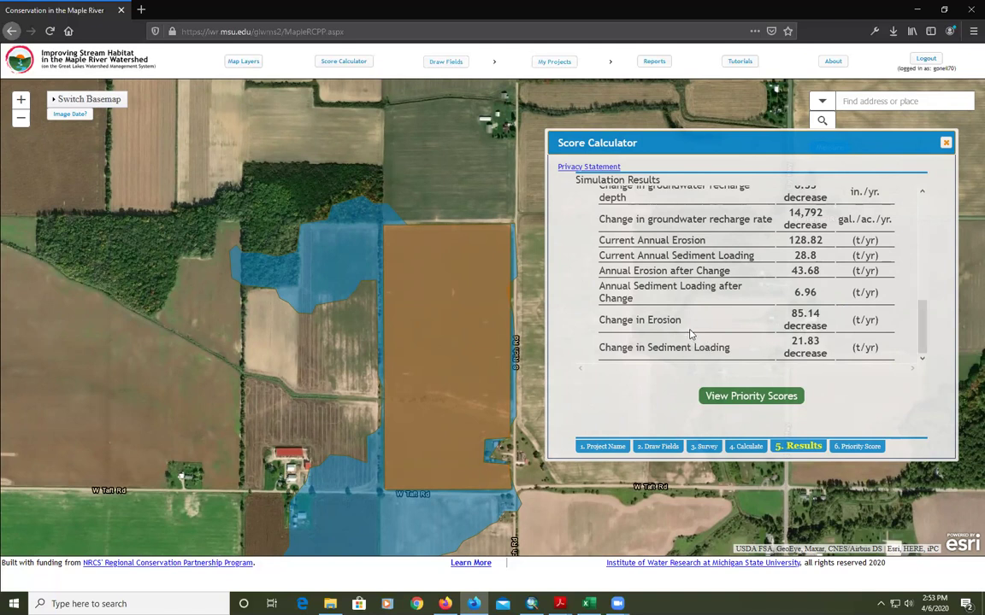
Show the field's 160-point priority scores, briefly toggling the Priority Areas layer on and off
left_click(741, 399)
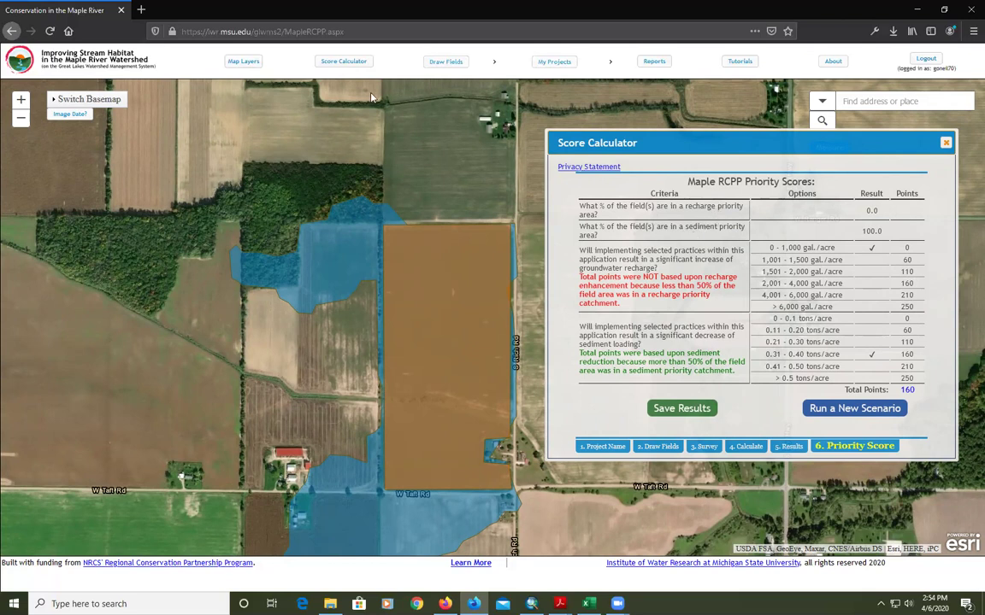
left_click(243, 62)
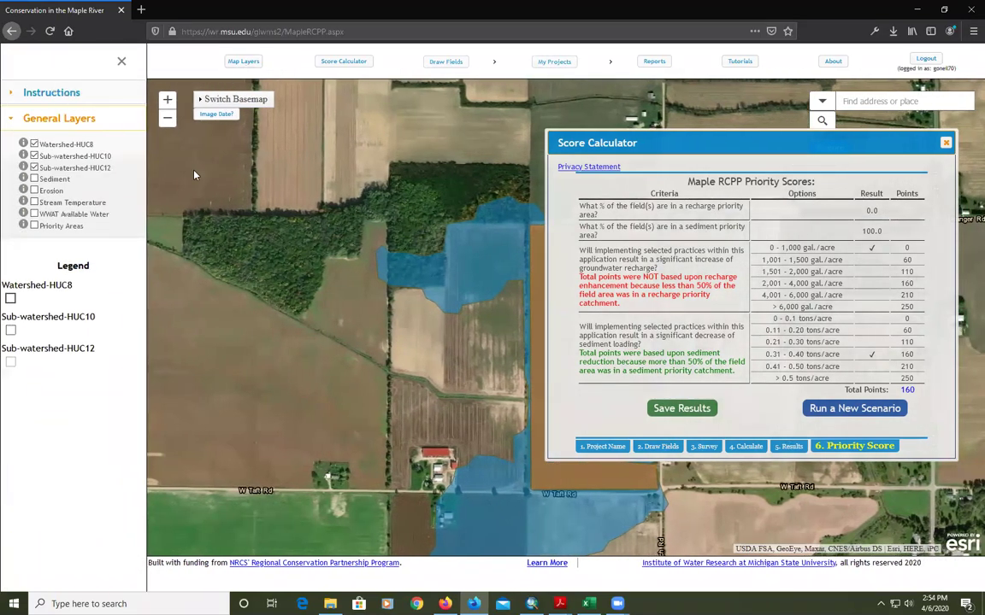
left_click(33, 226)
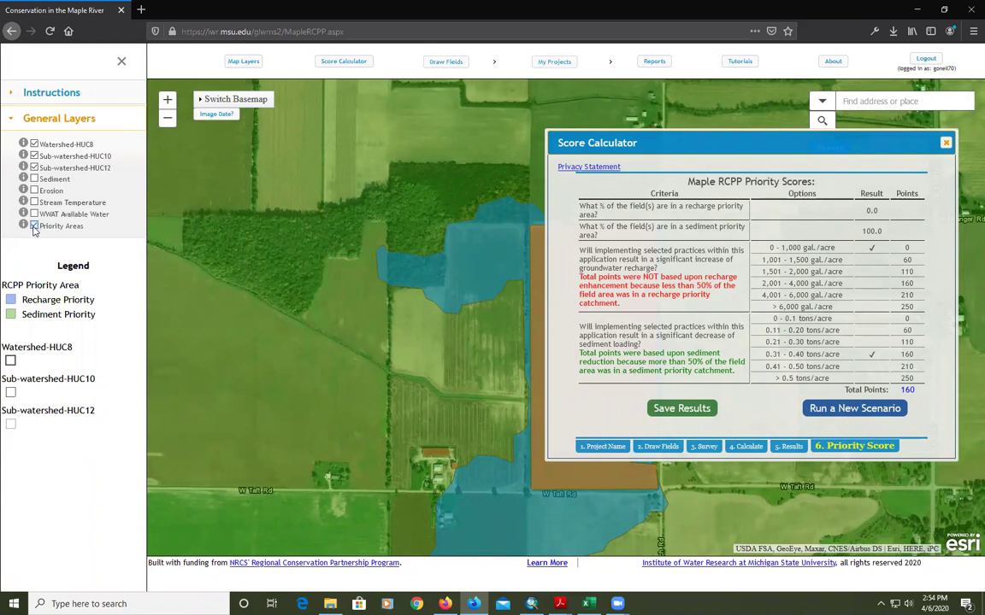
left_click(33, 226)
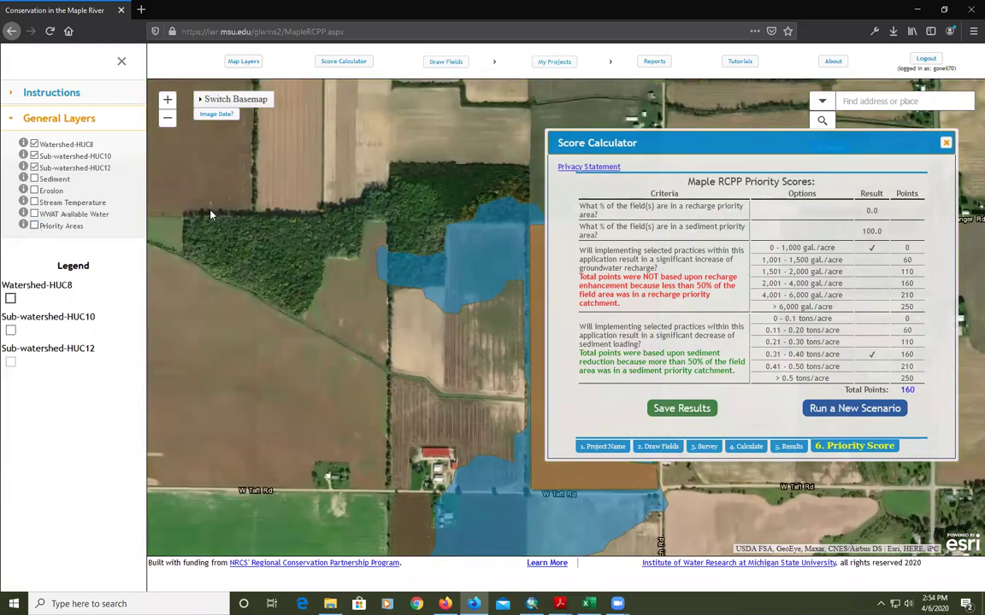
left_click(122, 67)
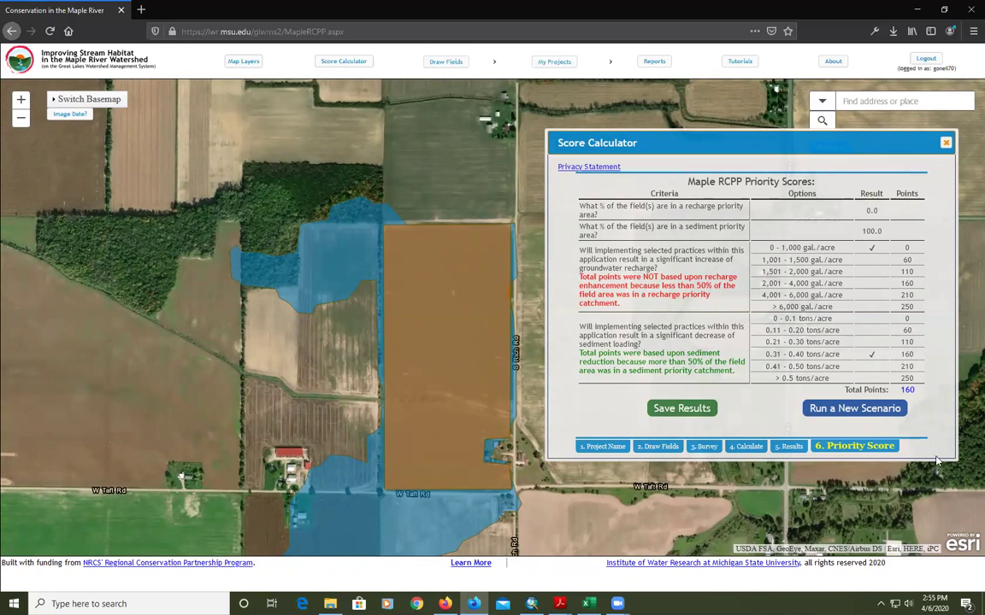
Save the results as scenario 'No-till with wheat and cc' in project Maple RCPP Demo2
left_click(675, 410)
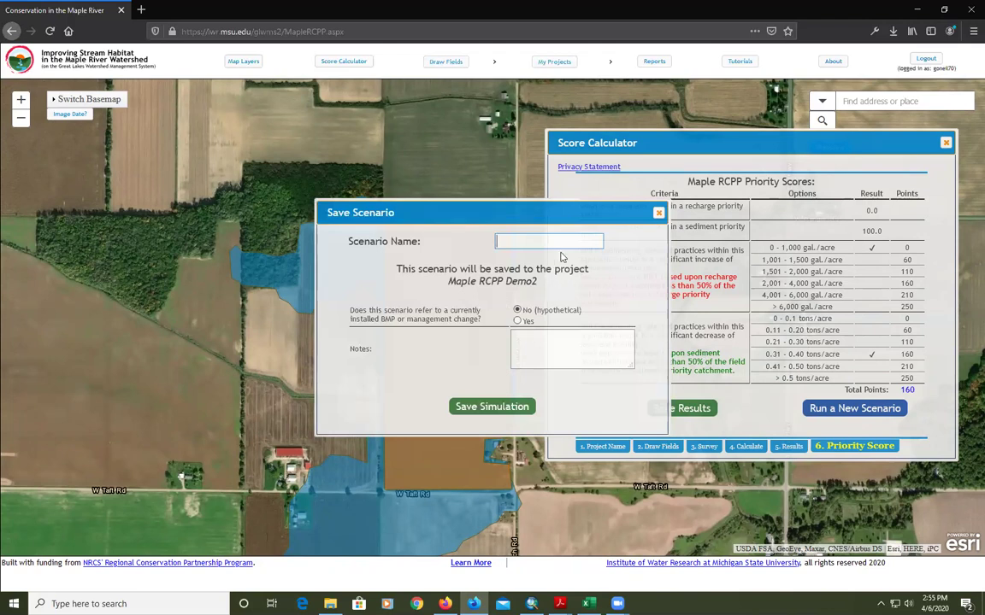
type("No-till with wheat and cc")
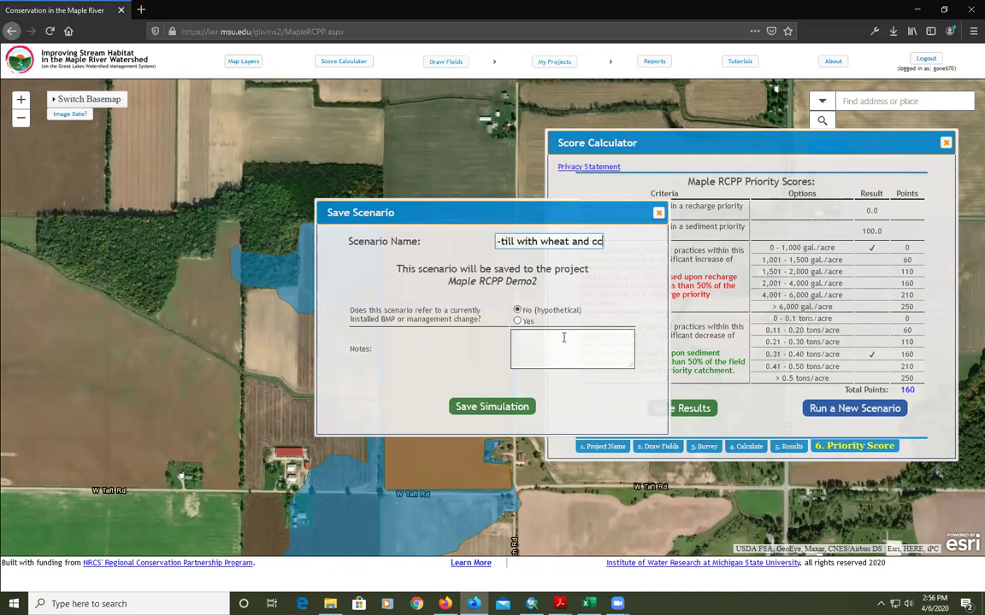
left_click(493, 408)
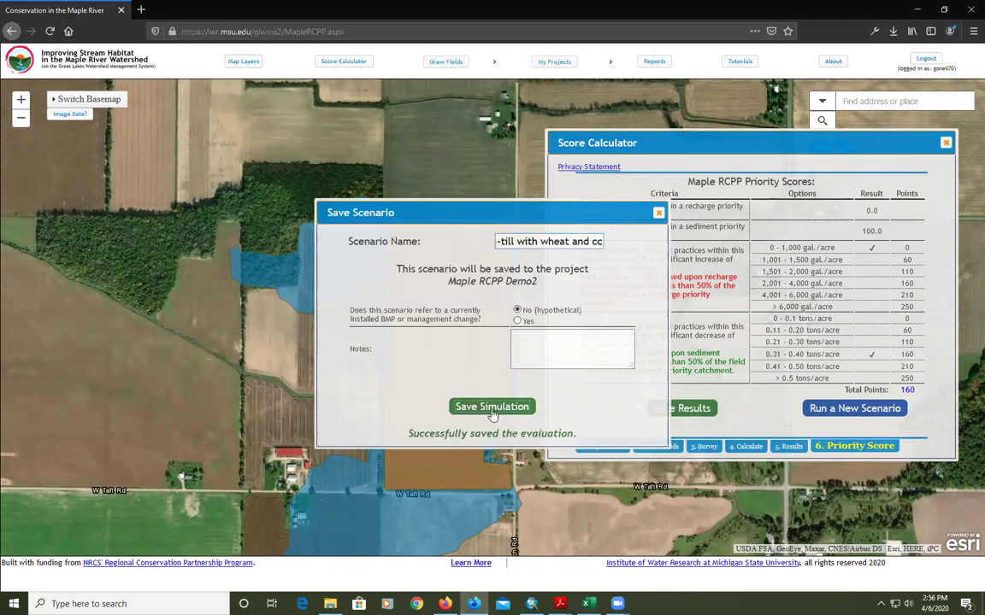
left_click(658, 214)
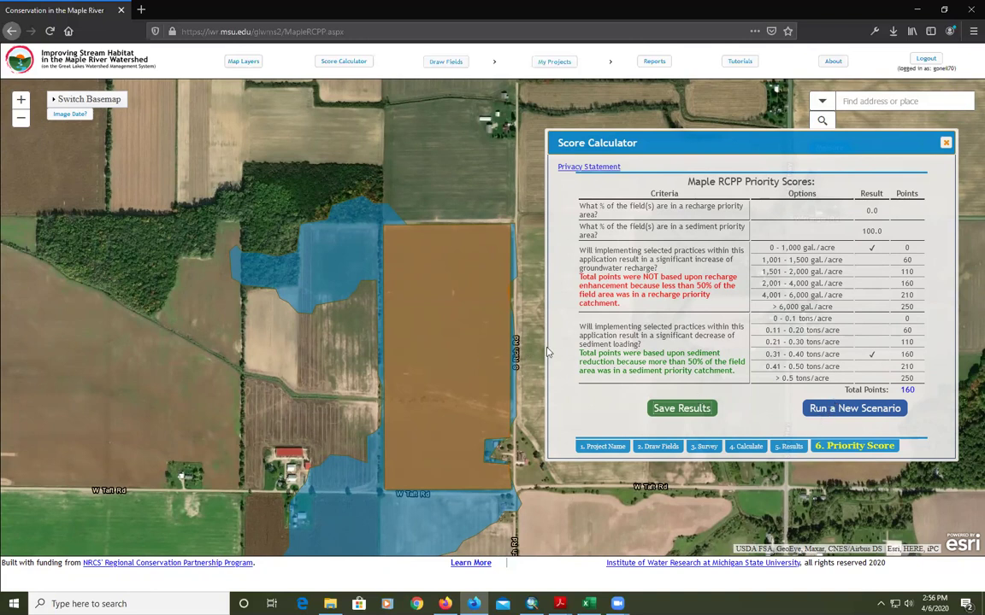
Start over with a new field, outlining a four-corner 28.2-acre field north of W Taft Rd
left_click(838, 416)
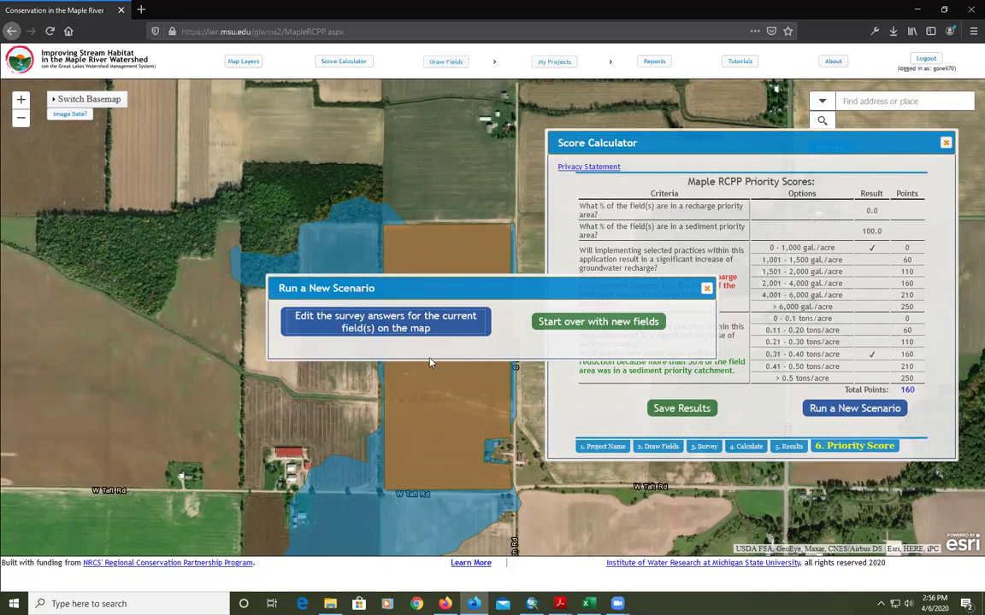
left_click(601, 323)
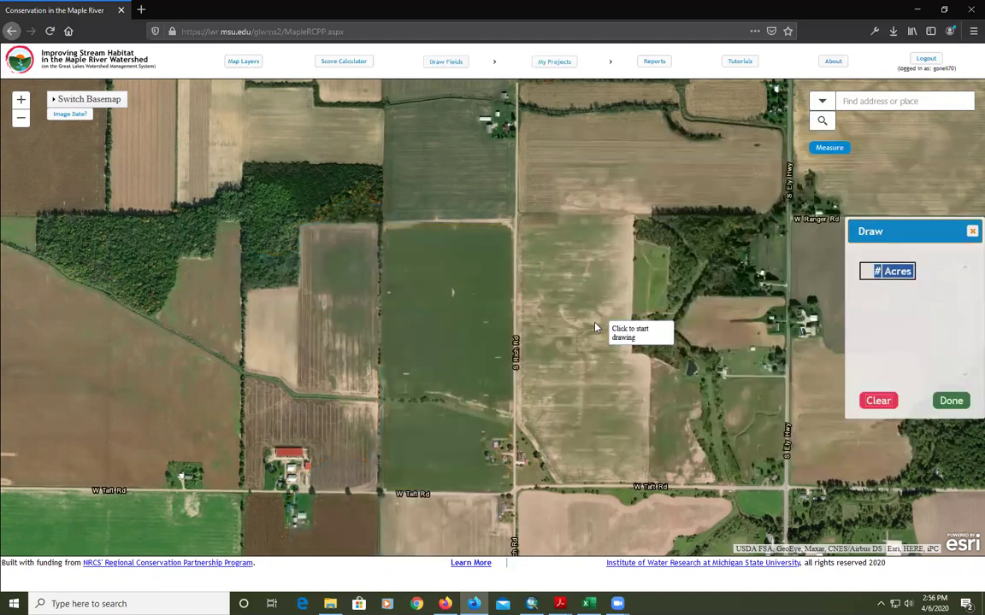
left_click(302, 228)
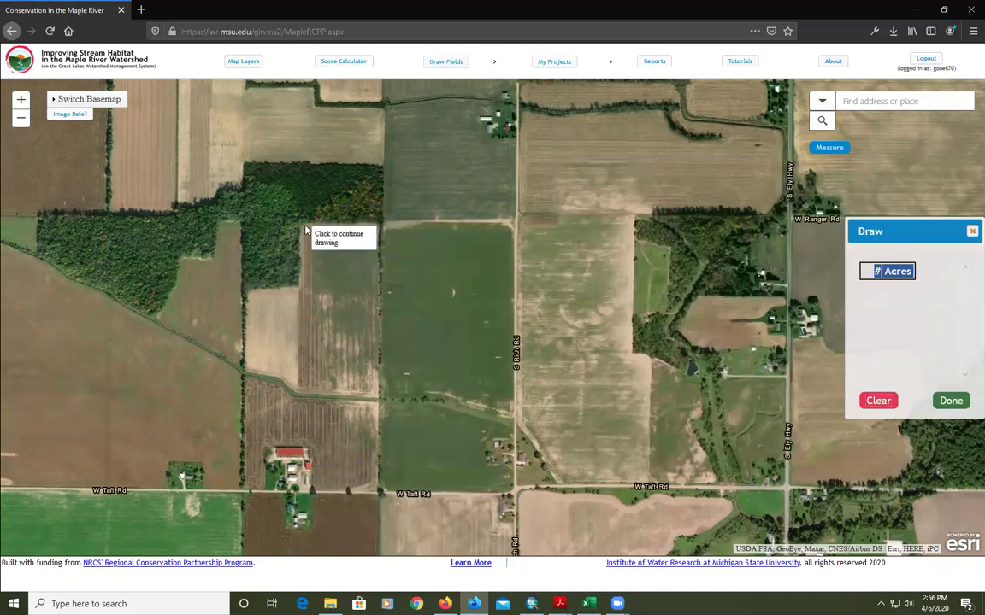
left_click(377, 229)
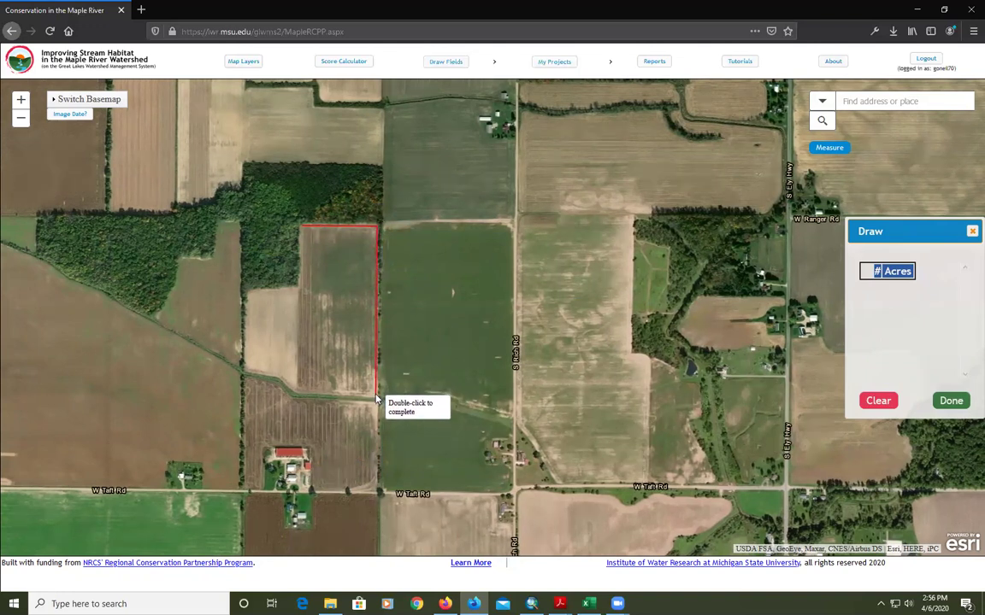
left_click(377, 392)
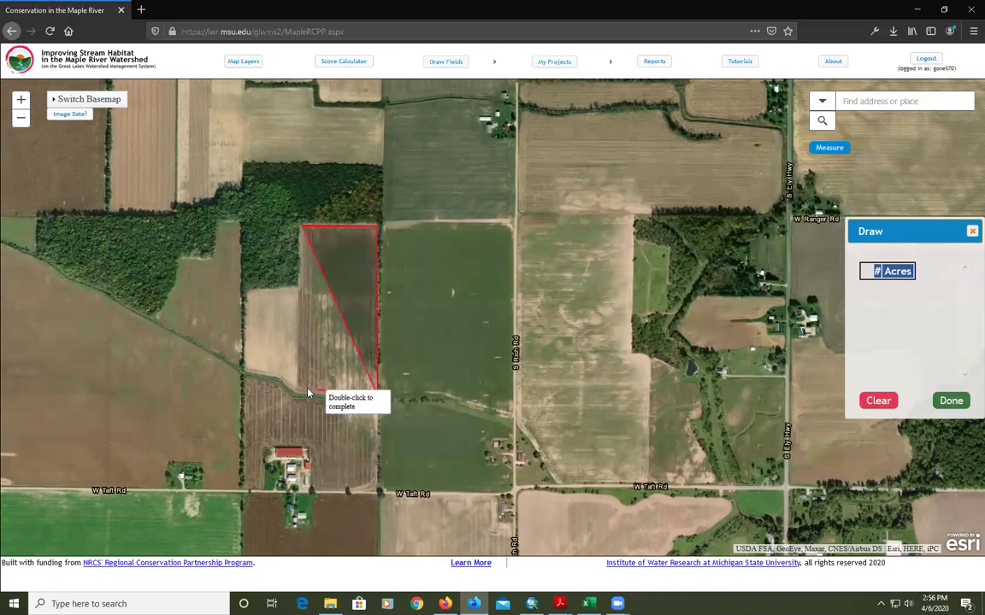
double_click(297, 394)
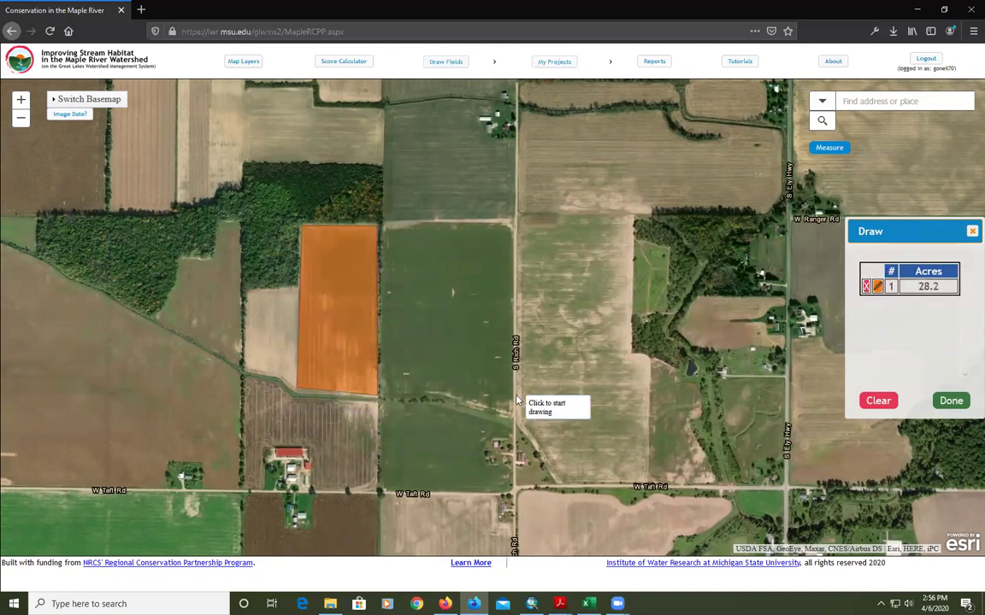
left_click(949, 403)
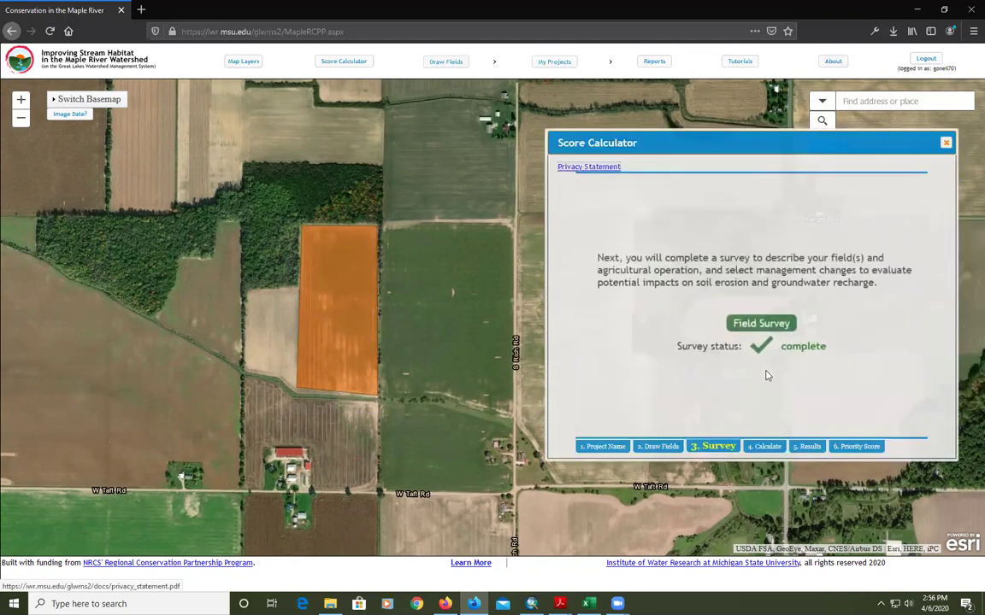
Import survey answers from the 'No-till with wheat and cc' simulation in Maple RCPP Demo2
left_click(761, 324)
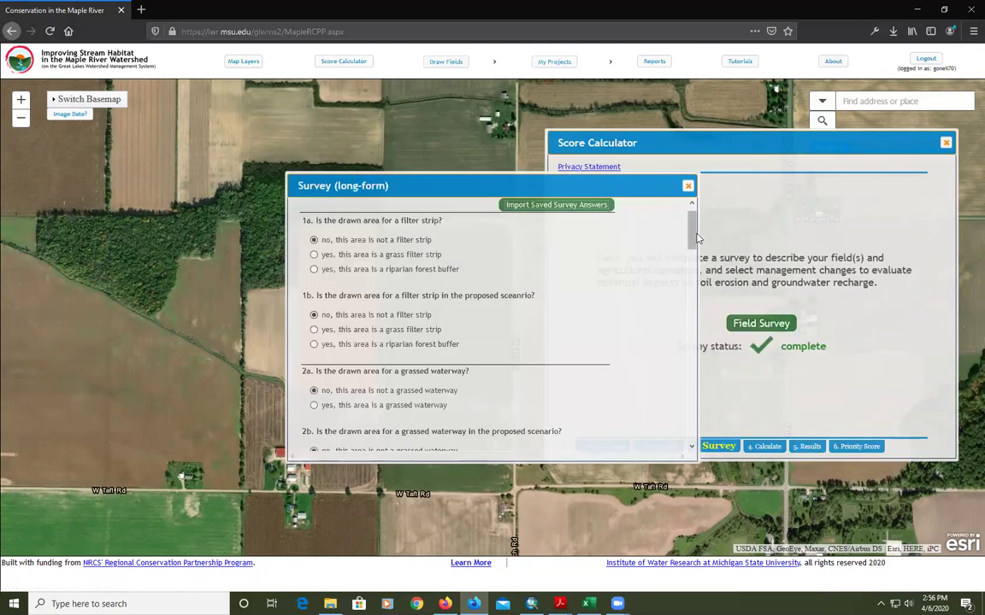
left_click_drag(693, 229, 600, 227)
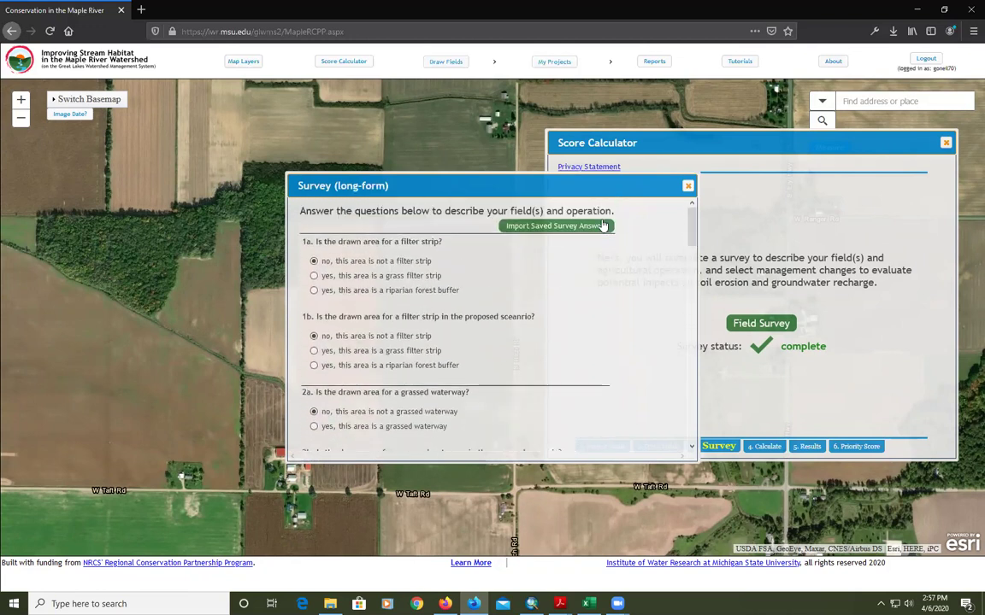
left_click(552, 228)
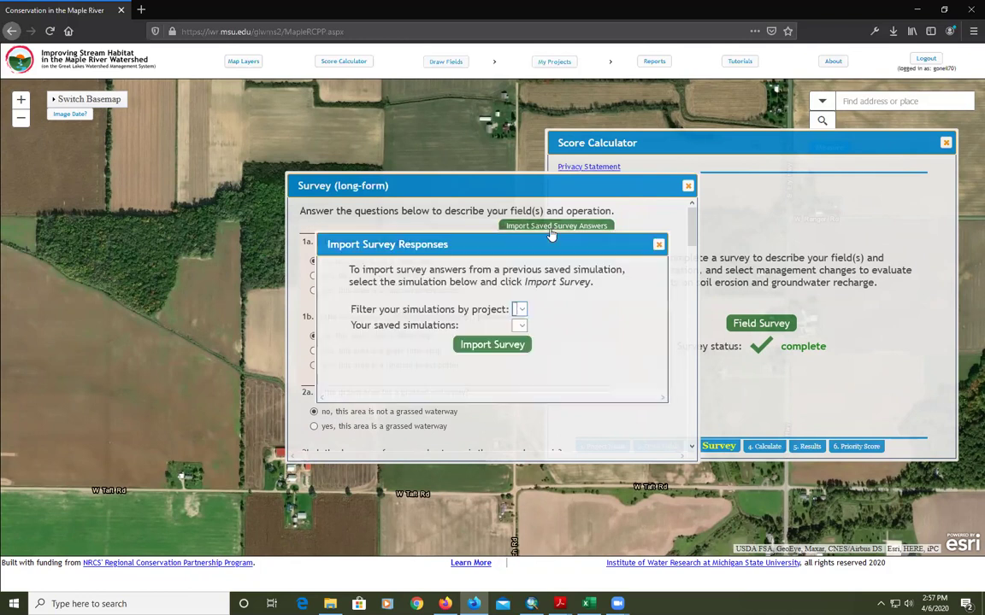
left_click(627, 316)
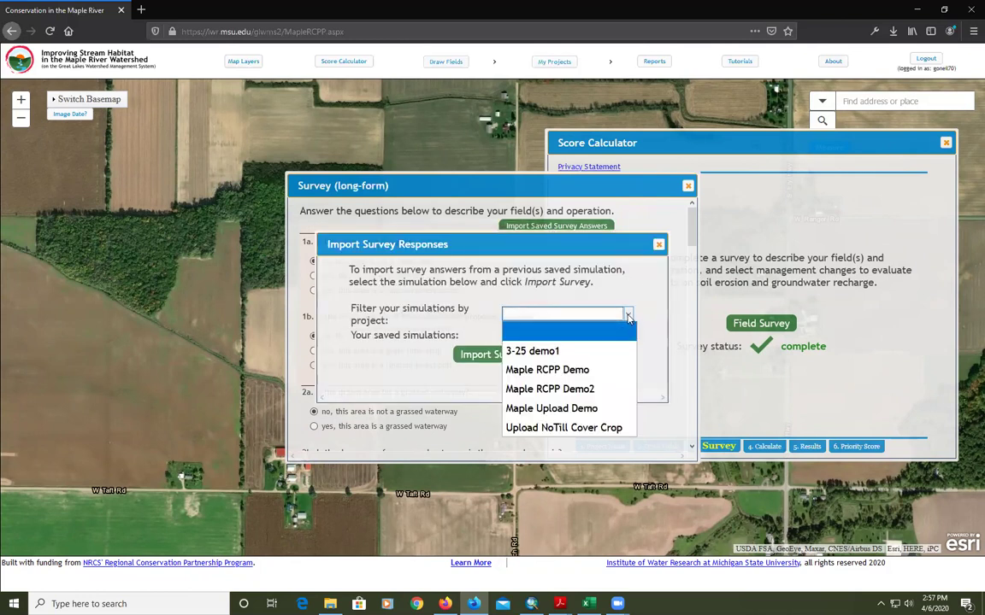
left_click(570, 391)
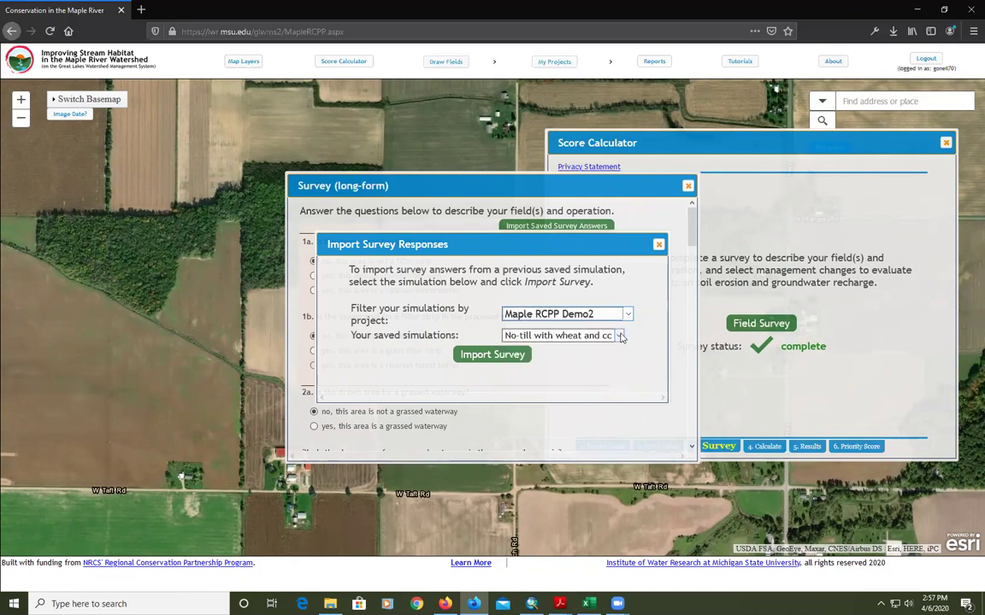
left_click(584, 339)
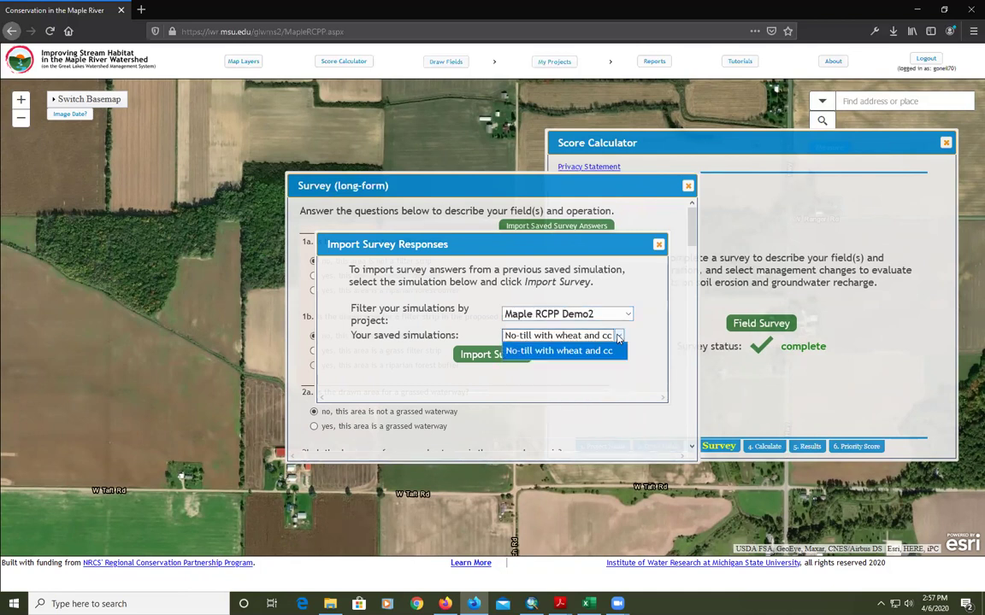
left_click(569, 355)
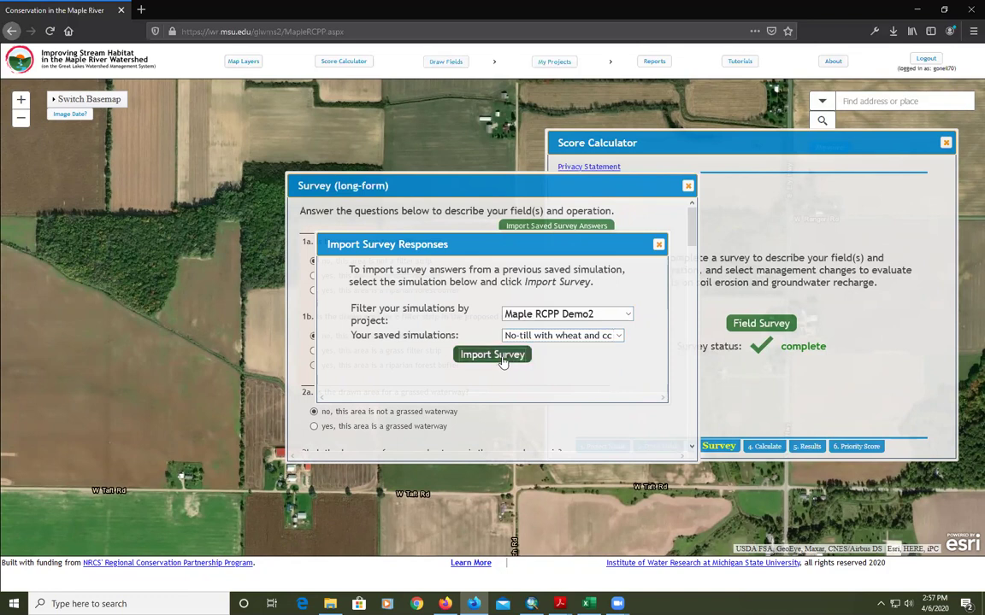
left_click(501, 359)
left_click(659, 244)
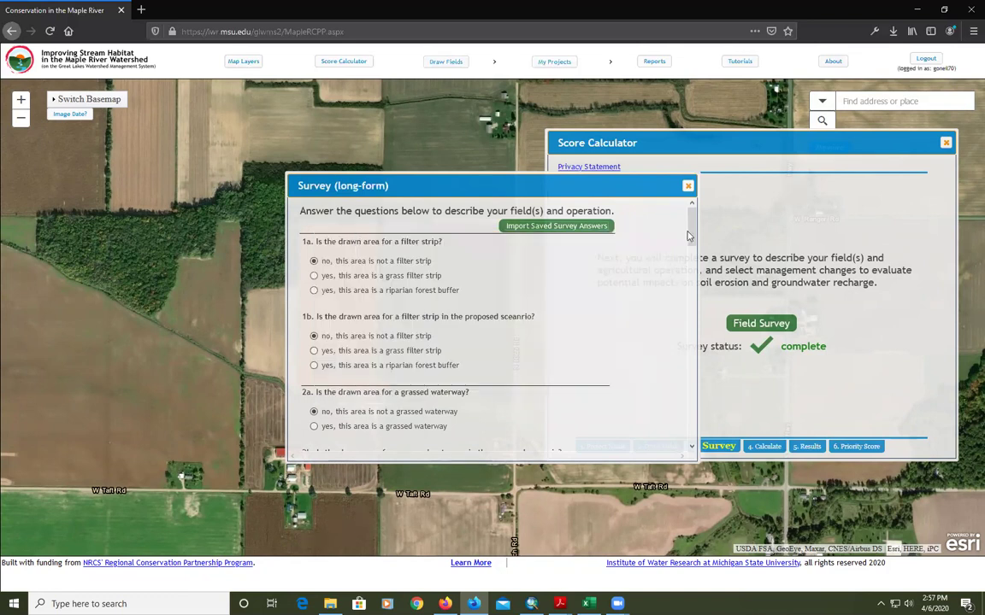
Submit the new field's survey with the imported answers
scroll(693, 246, "down", 2)
mouse_move(692, 246)
left_mouse_down()
mouse_move(653, 387)
mouse_move(663, 425)
mouse_move(653, 436)
left_mouse_up()
left_click(455, 440)
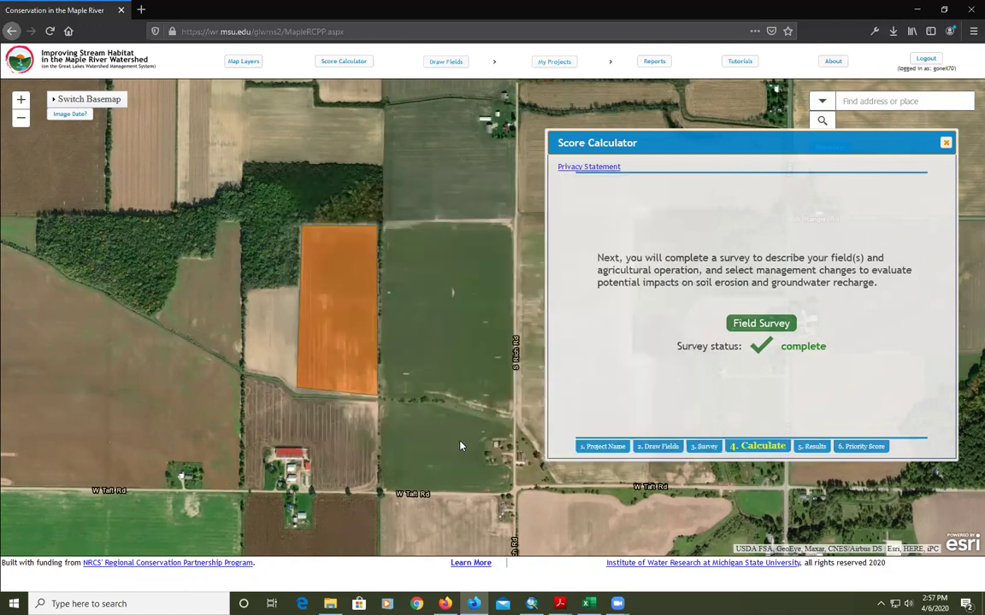